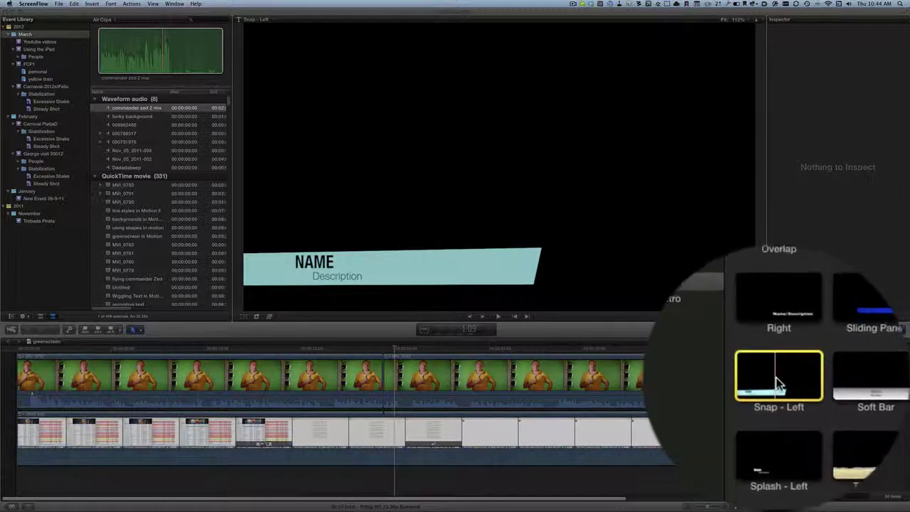
# - Open a copy of the Snap - Left title in Motion
pyautogui.rightClick(777, 381)
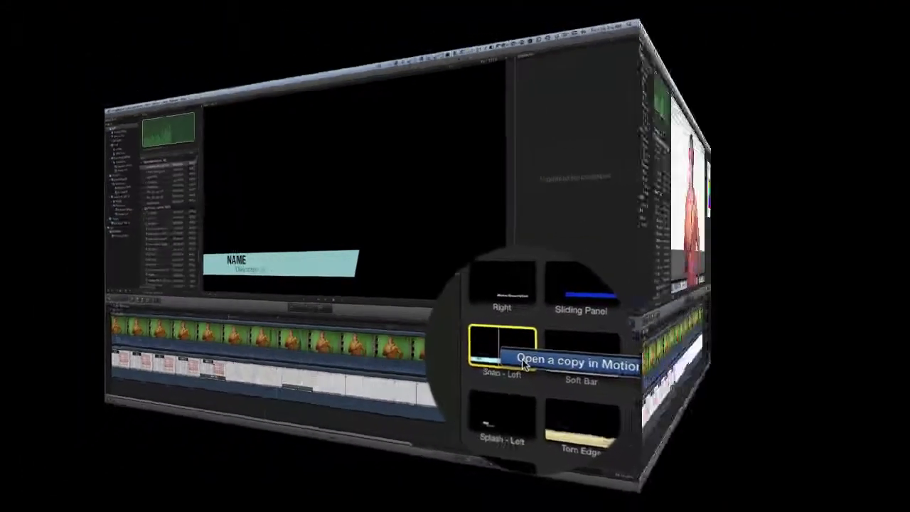
pyautogui.click(537, 365)
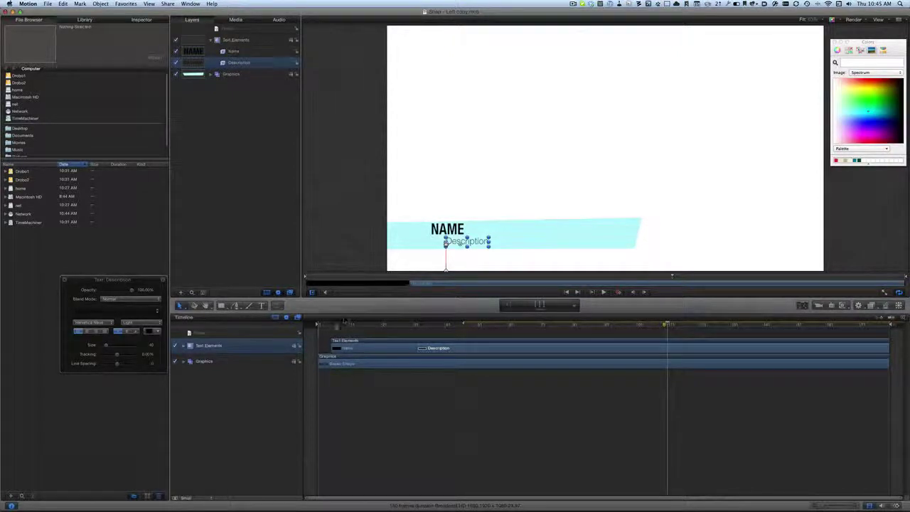
# - Play the Snap - Left title from near its start and expand its Text Elements and Graphics groups to examine the layers
pyautogui.click(325, 325)
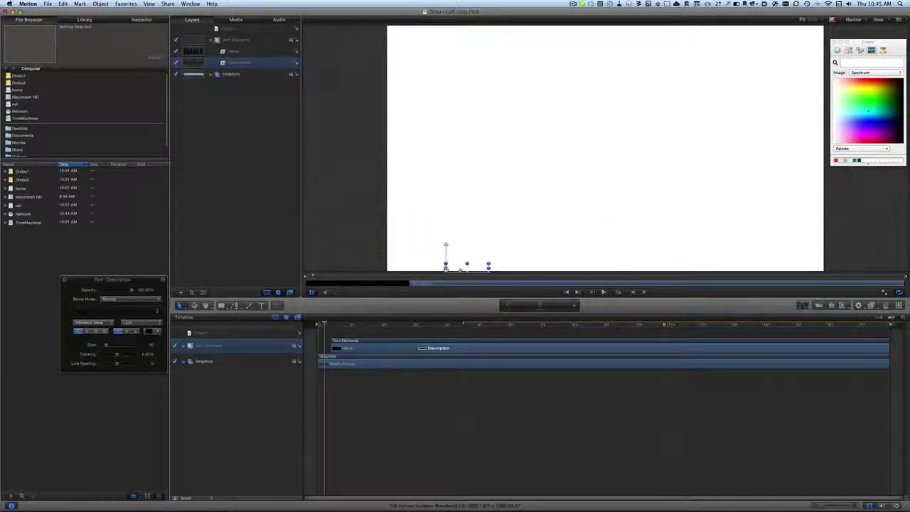
pyautogui.click(604, 292)
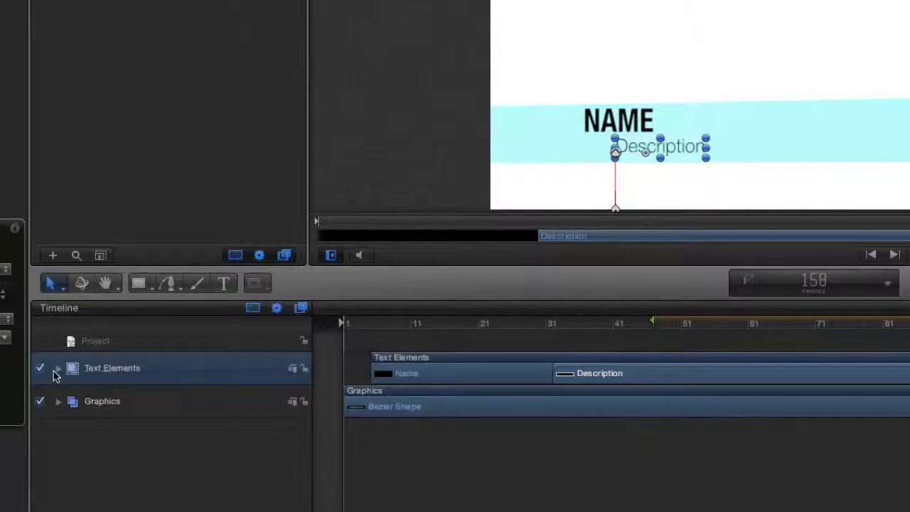
pyautogui.click(57, 368)
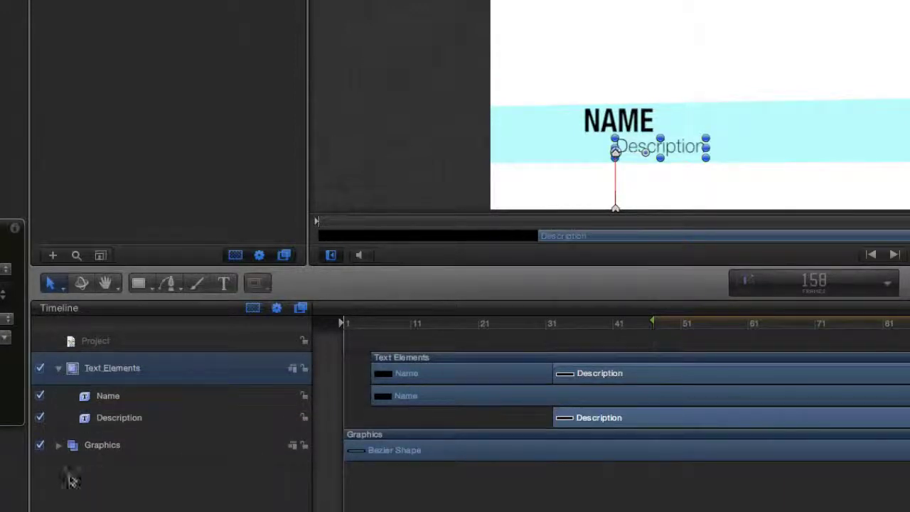
pyautogui.click(59, 448)
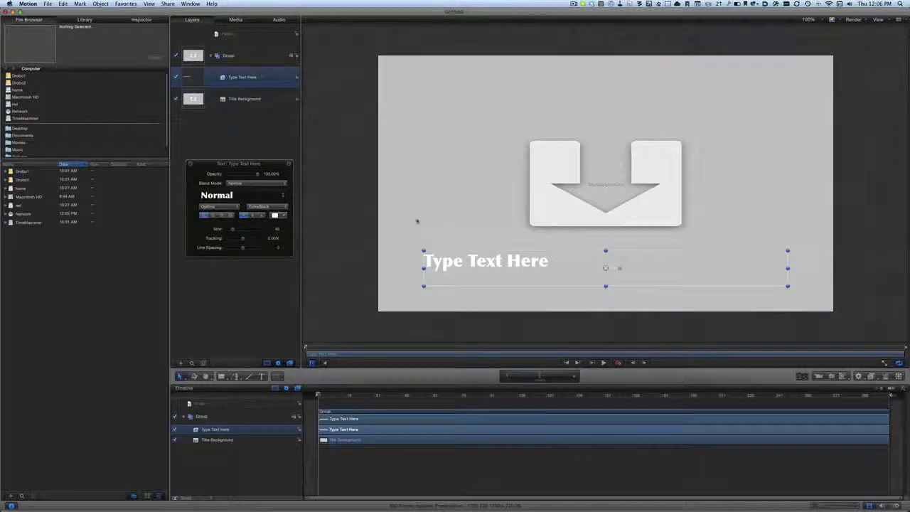
# - Replace the placeholder title text with "VideoMagical" and set its typeface to ExtraBlack
pyautogui.doubleClick(482, 263)
pyautogui.write('VideoMagical')
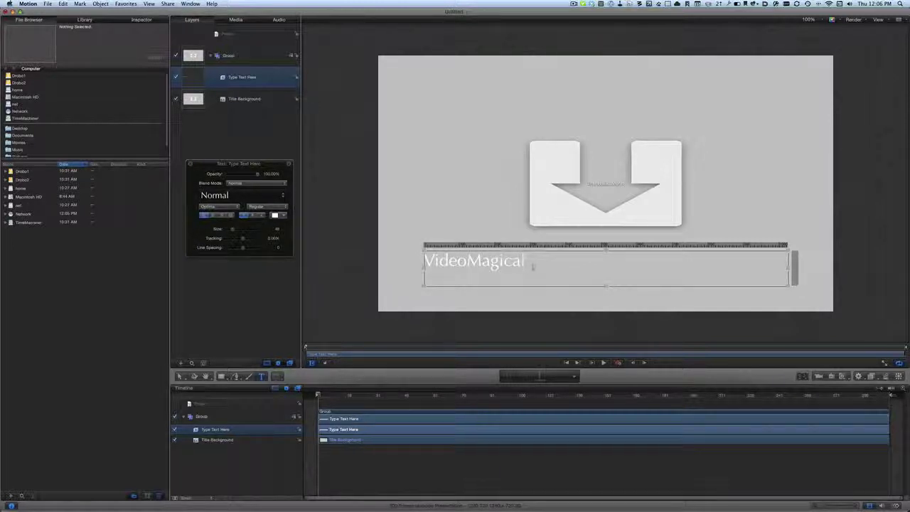
pyautogui.moveTo(527, 262); pyautogui.dragTo(449, 263)
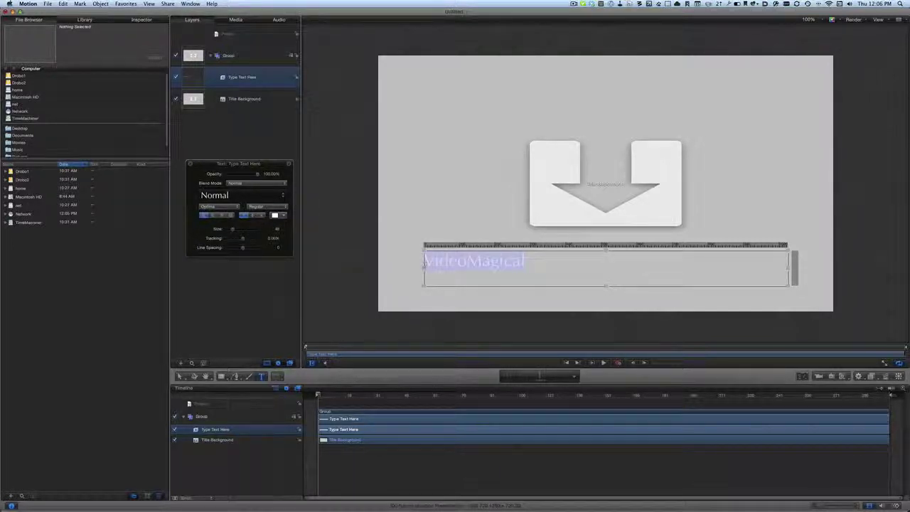
pyautogui.click(267, 206)
pyautogui.click(267, 234)
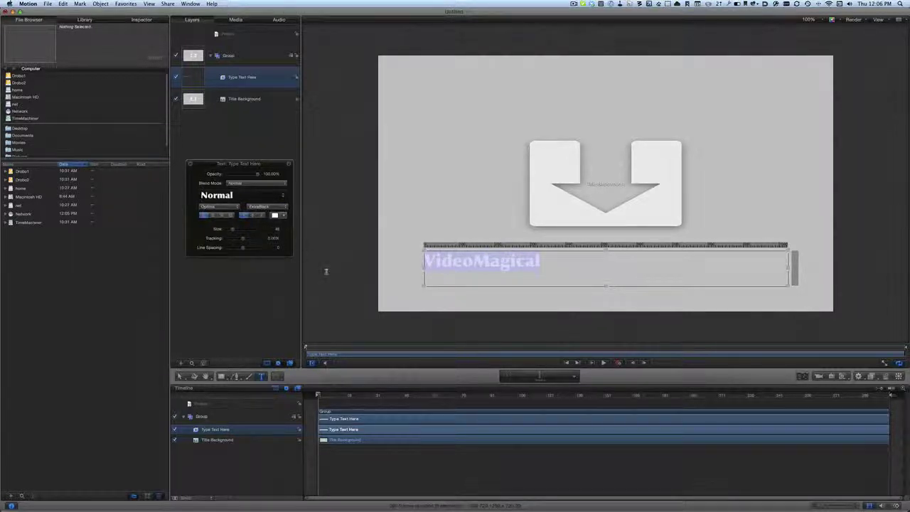
pyautogui.press('Escape')
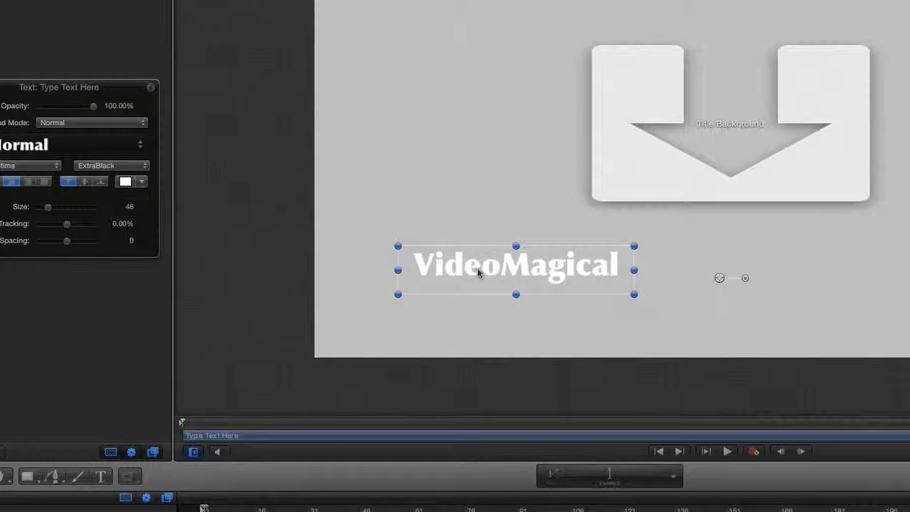
# - Set the rotation of the VideoMagical text, placed outside the canvas, to 10.2°
pyautogui.press('space')
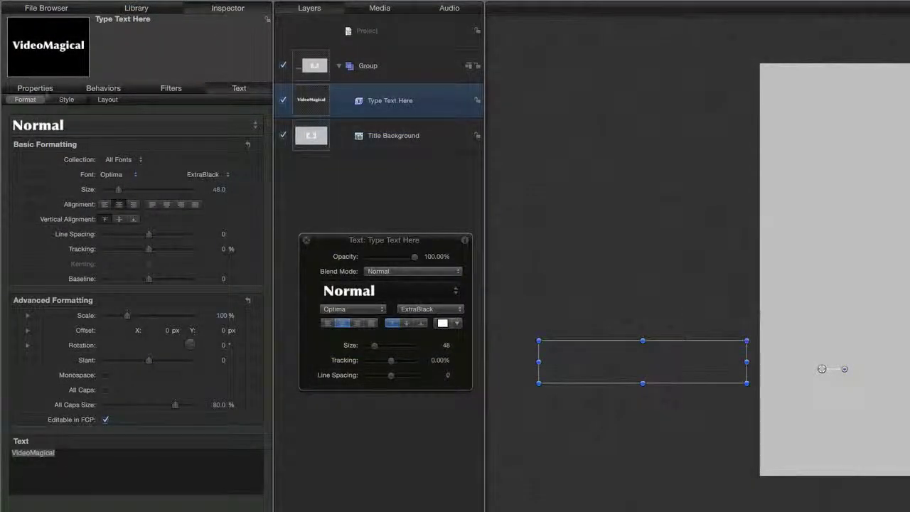
pyautogui.click(35, 88)
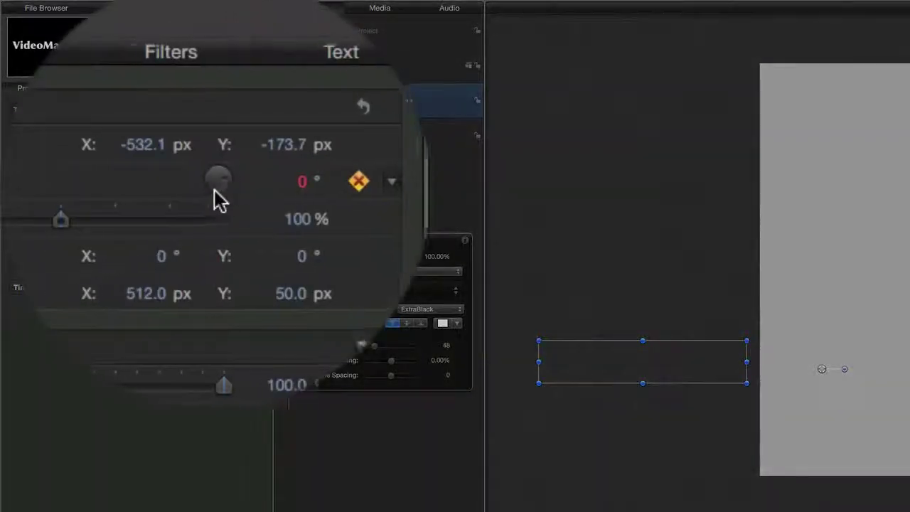
pyautogui.click(222, 187)
pyautogui.moveTo(222, 192)
pyautogui.mouseDown()
pyautogui.moveTo(206, 192)
pyautogui.moveTo(235, 192)
pyautogui.mouseUp()
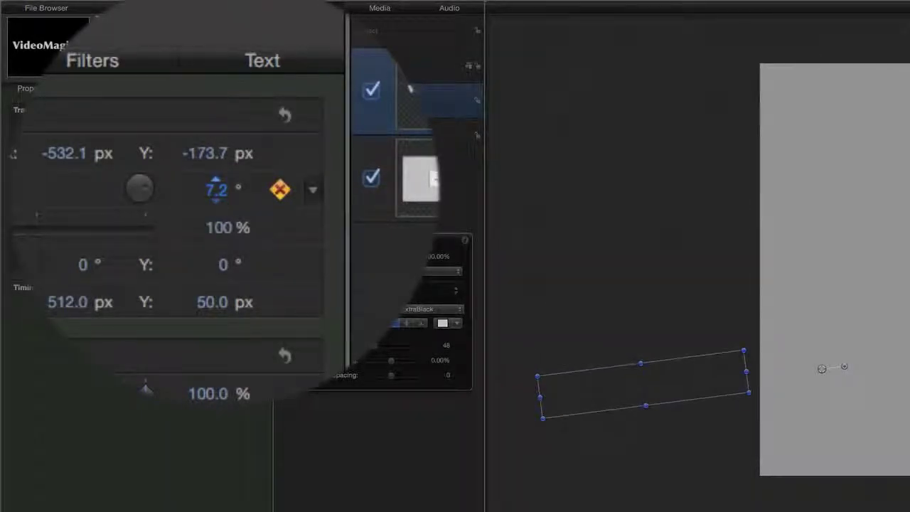
pyautogui.moveTo(219, 140); pyautogui.dragTo(226, 140)
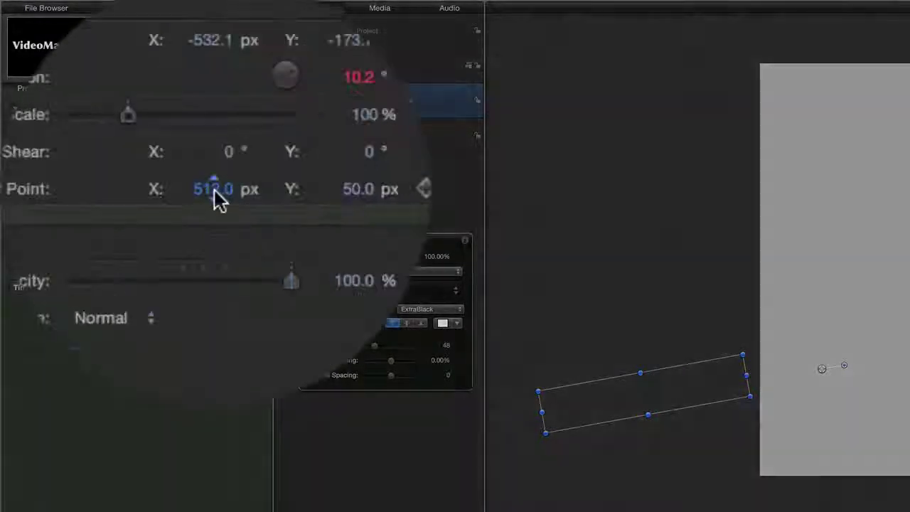
# - Move the text's anchor point to the middle of the word at X 189.2 px and set its rotation to 36°
pyautogui.moveTo(162, 187); pyautogui.dragTo(40, 187)
pyautogui.moveTo(813, 360); pyautogui.dragTo(655, 335)
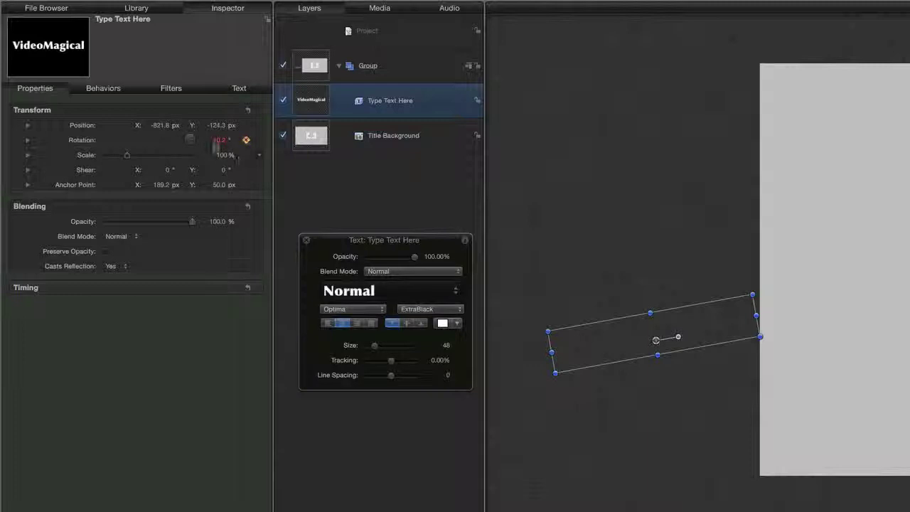
pyautogui.moveTo(220, 146); pyautogui.dragTo(235, 139)
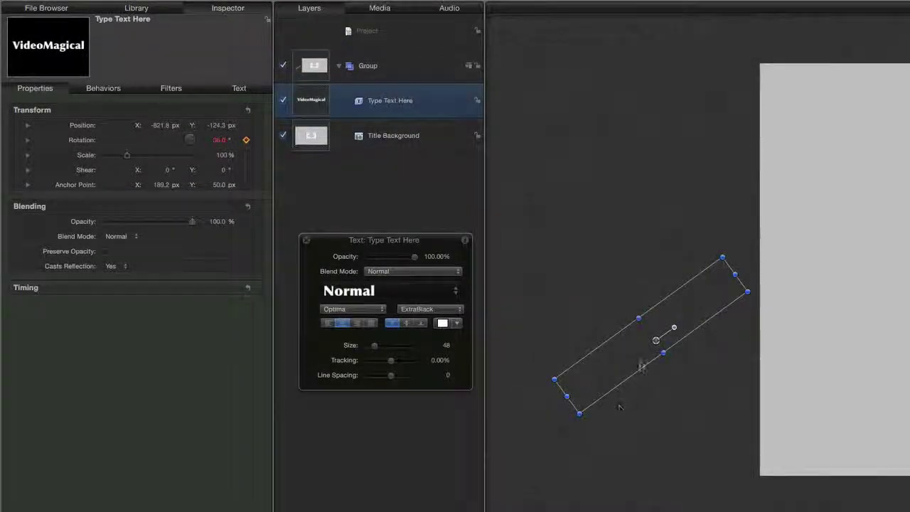
# - Raise the off-canvas text to X -819.7 px, Y -80.0 px and keyframe its position at the first frame
pyautogui.moveTo(636, 357); pyautogui.dragTo(638, 332)
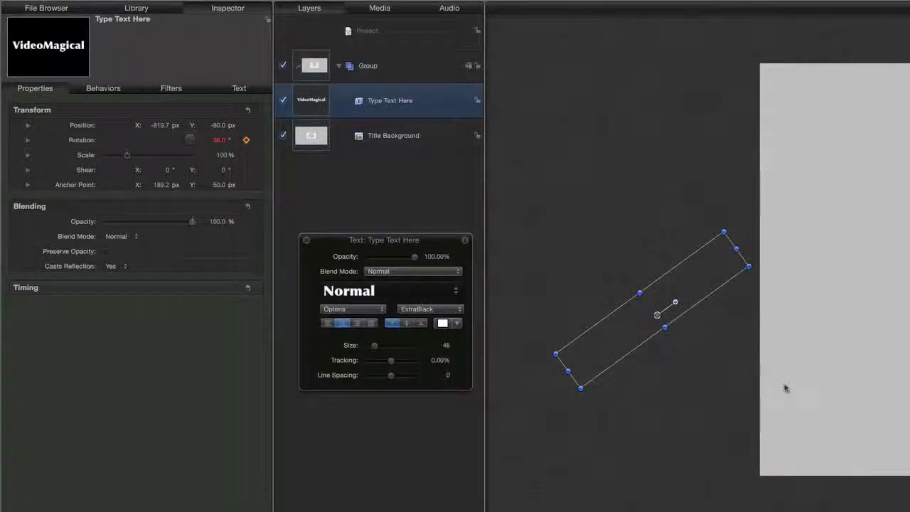
pyautogui.click(845, 380)
pyautogui.click(390, 101)
pyautogui.click(246, 125)
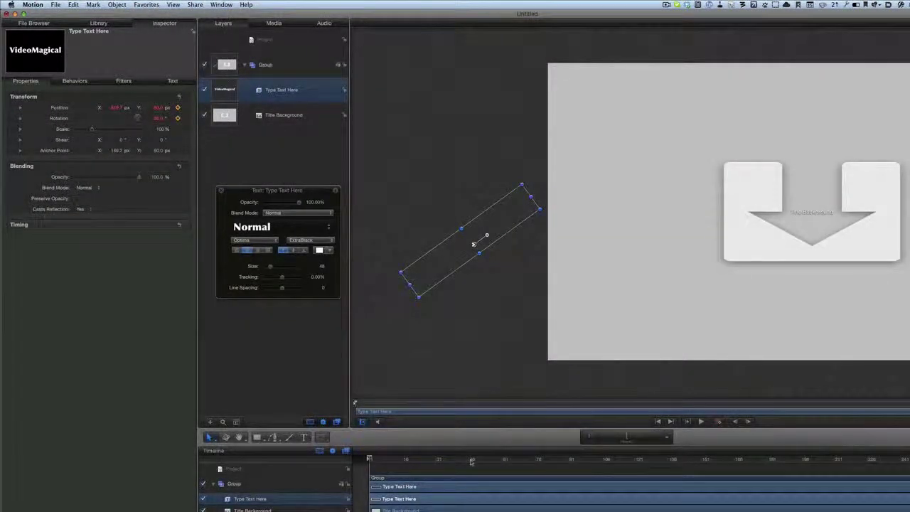
# - At frame 47, set the text's rotation to 0° and move it onto the lower-left part of the canvas
pyautogui.click(471, 461)
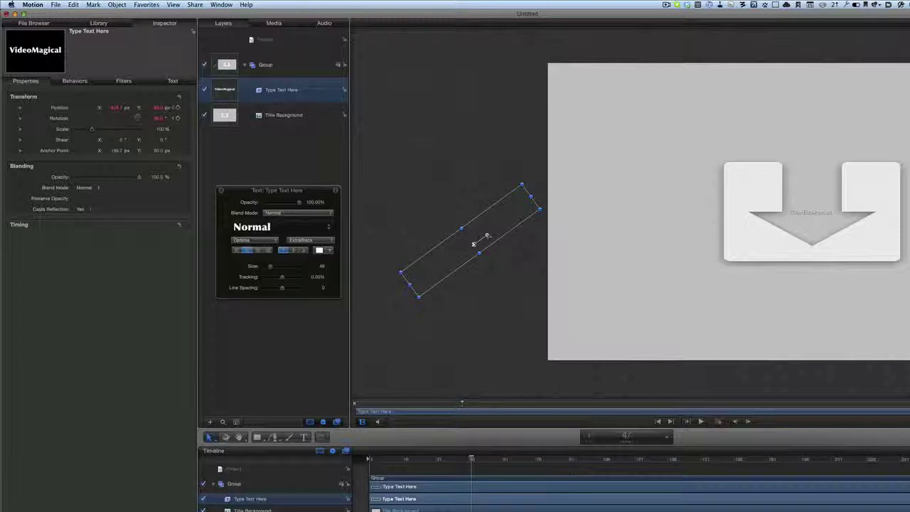
pyautogui.moveTo(473, 244); pyautogui.dragTo(578, 244)
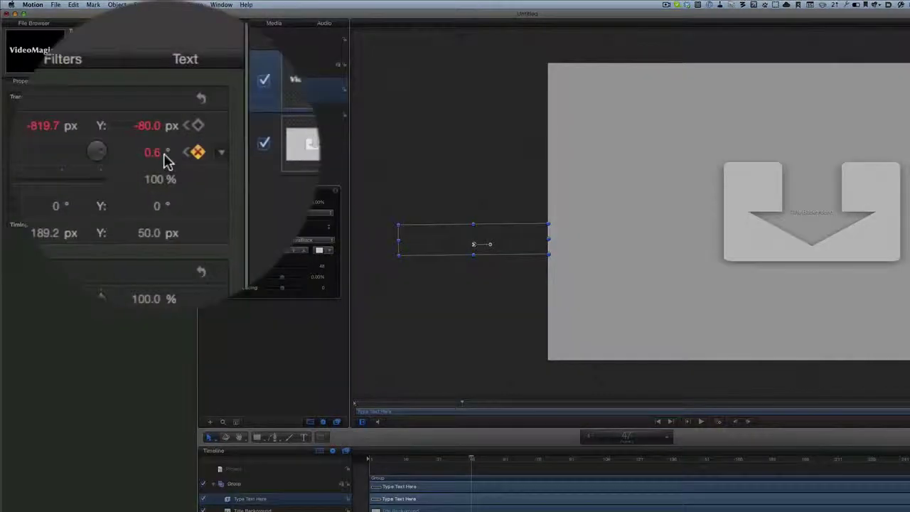
pyautogui.click(163, 119)
pyautogui.rightClick(162, 118)
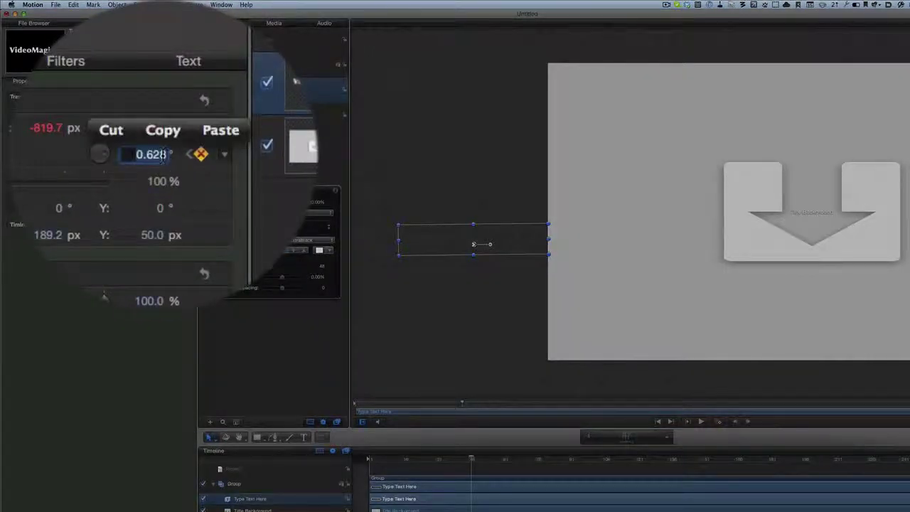
pyautogui.press('Escape')
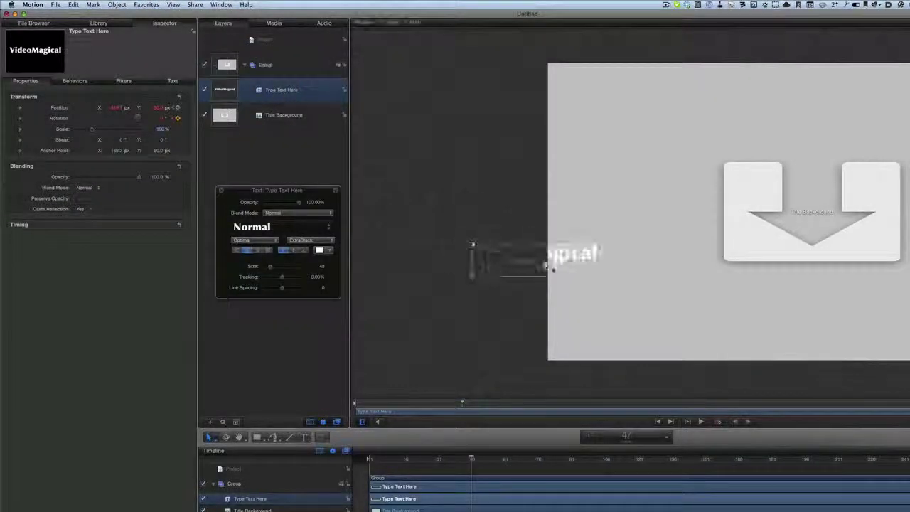
pyautogui.moveTo(553, 270); pyautogui.dragTo(625, 306)
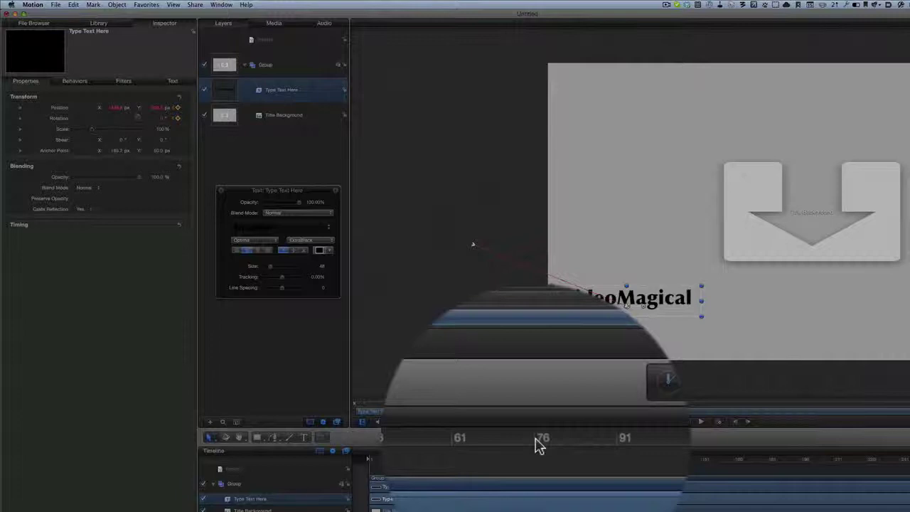
# - Keyframe the text further right at frame 76, slightly higher at about frame 80, and back down at frame 84
pyautogui.click(538, 442)
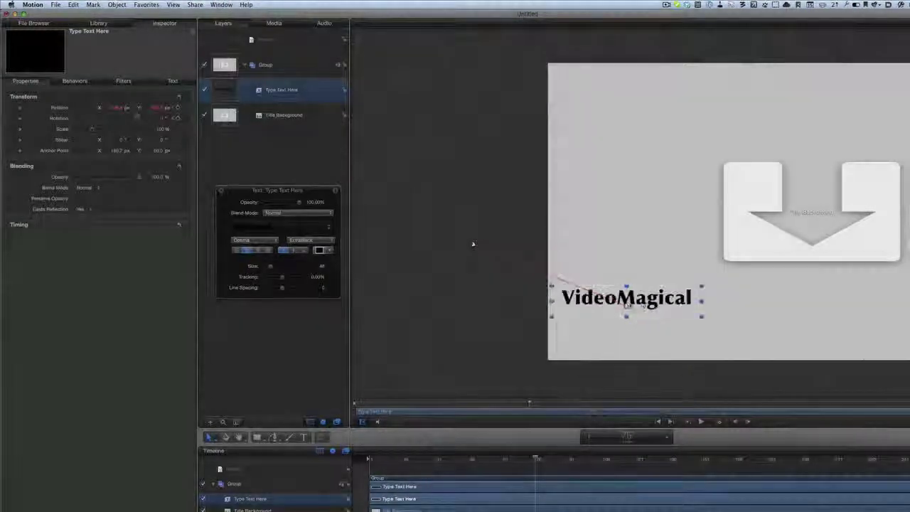
pyautogui.moveTo(627, 302); pyautogui.dragTo(692, 305)
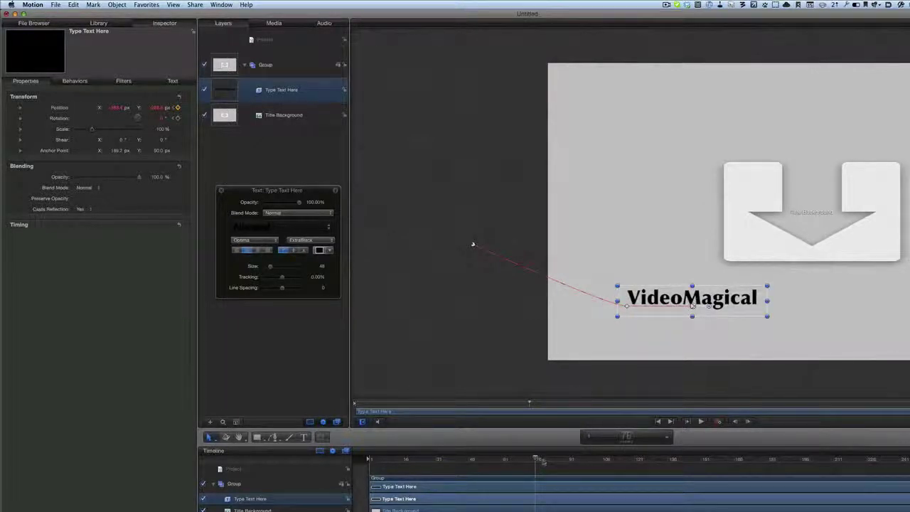
pyautogui.moveTo(691, 305); pyautogui.dragTo(692, 303)
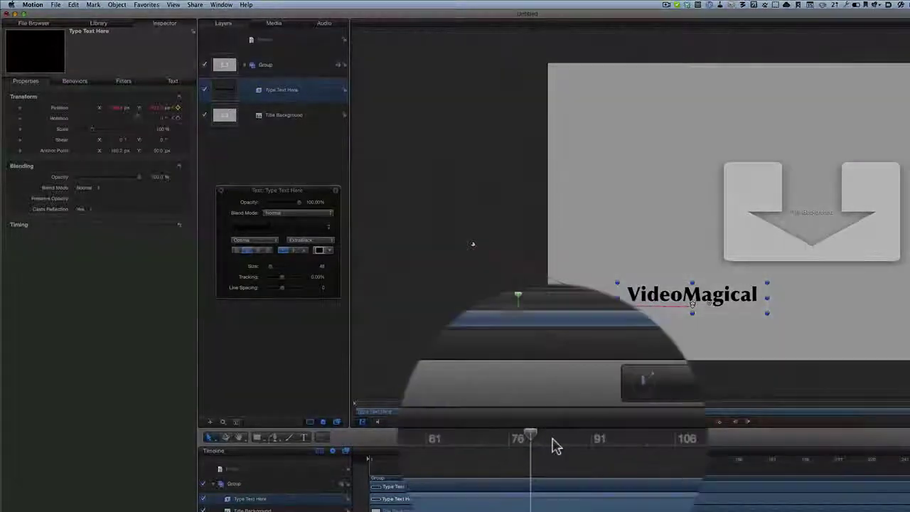
pyautogui.click(553, 460)
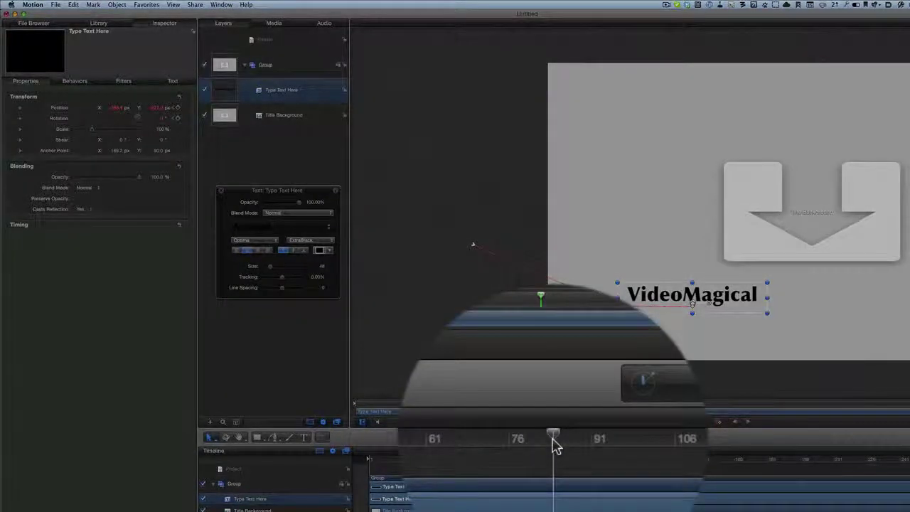
pyautogui.moveTo(688, 306); pyautogui.dragTo(692, 304)
# - Play the VideoMagical text animation from the first frame to check its movement
pyautogui.click(718, 421)
pyautogui.press('Home')
pyautogui.press('Home')
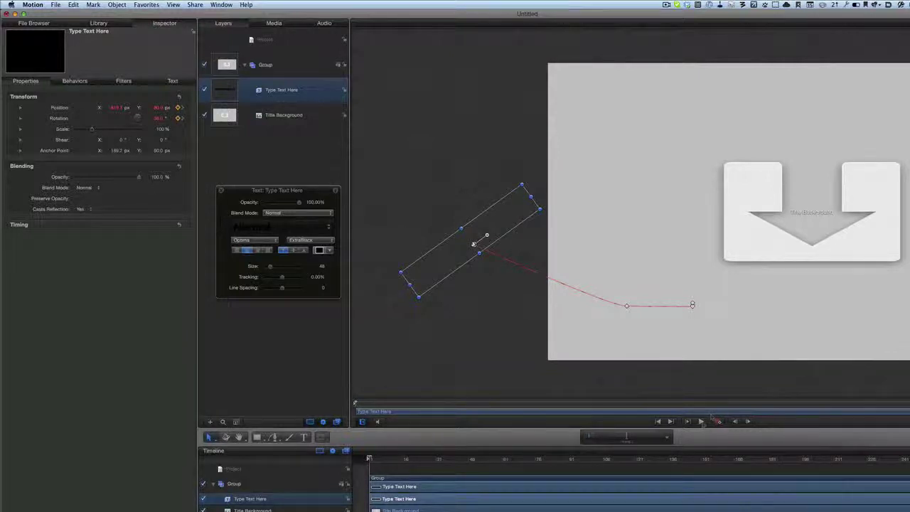
pyautogui.click(701, 421)
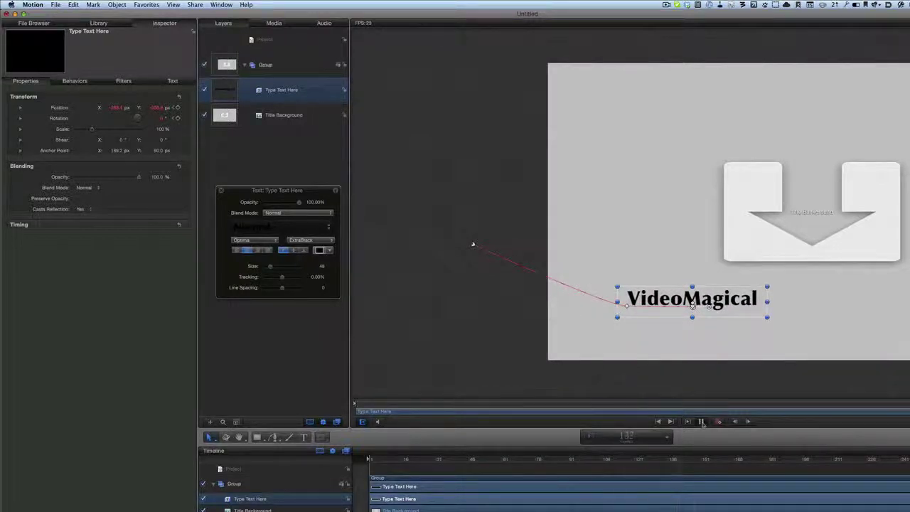
pyautogui.click(701, 421)
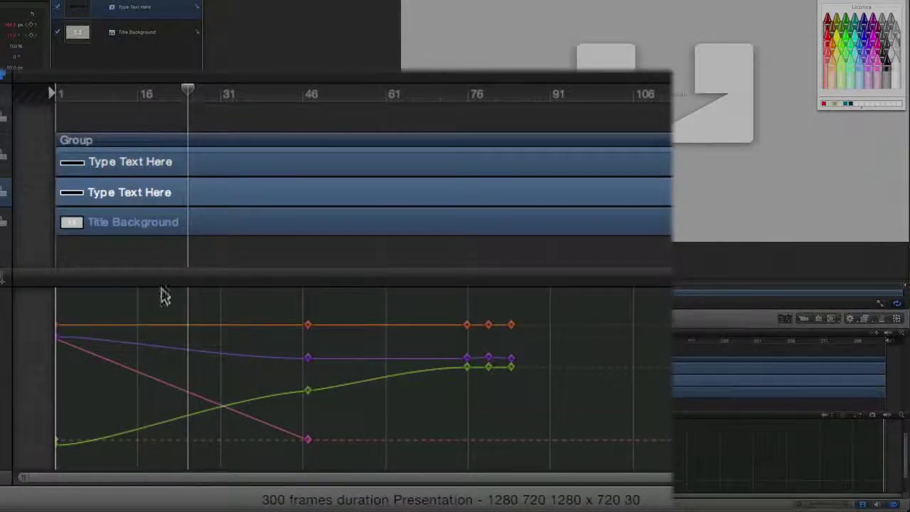
# - Add a keyframe about midway along the text's rotation curve and shift it to reshape the curve
pyautogui.click(179, 387)
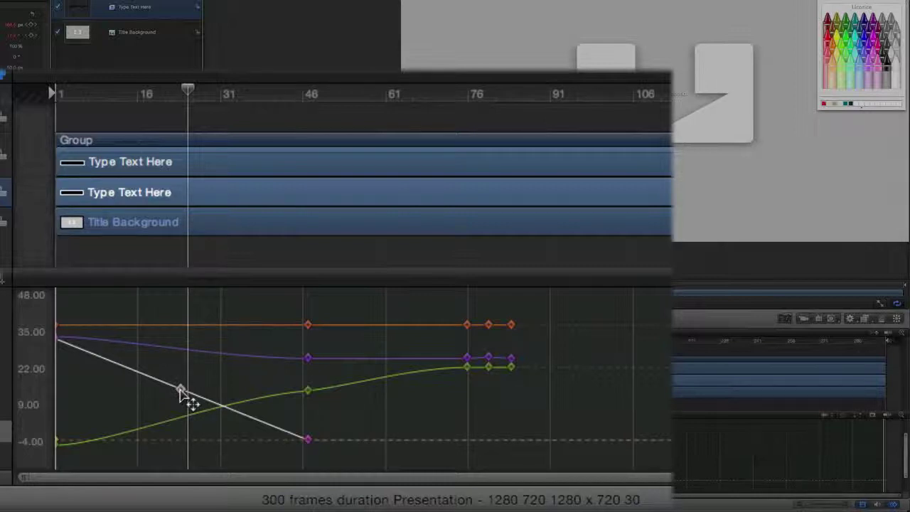
pyautogui.moveTo(180, 390); pyautogui.dragTo(192, 370)
pyautogui.moveTo(273, 463); pyautogui.dragTo(273, 463)
# - Add a second line of text reading "Making YouTube Video" below VideoMagical, starting at frame 84
pyautogui.click(405, 417)
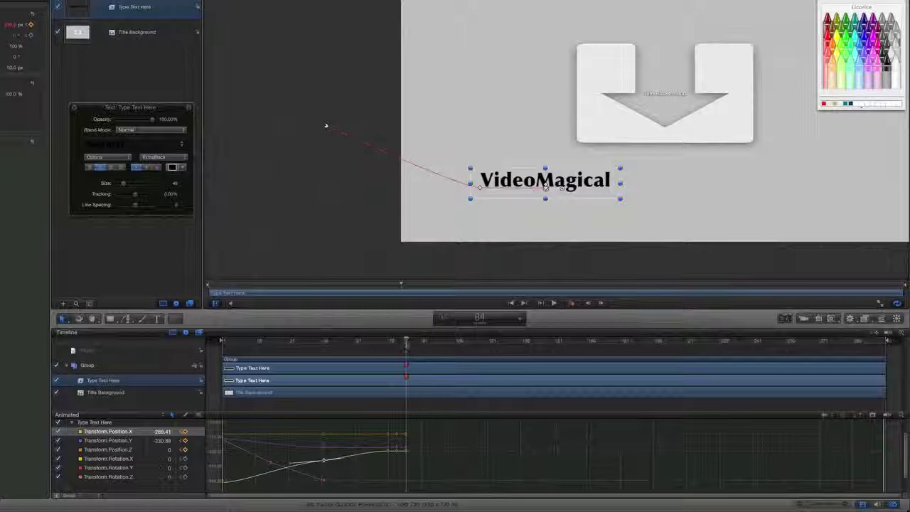
pyautogui.click(415, 354)
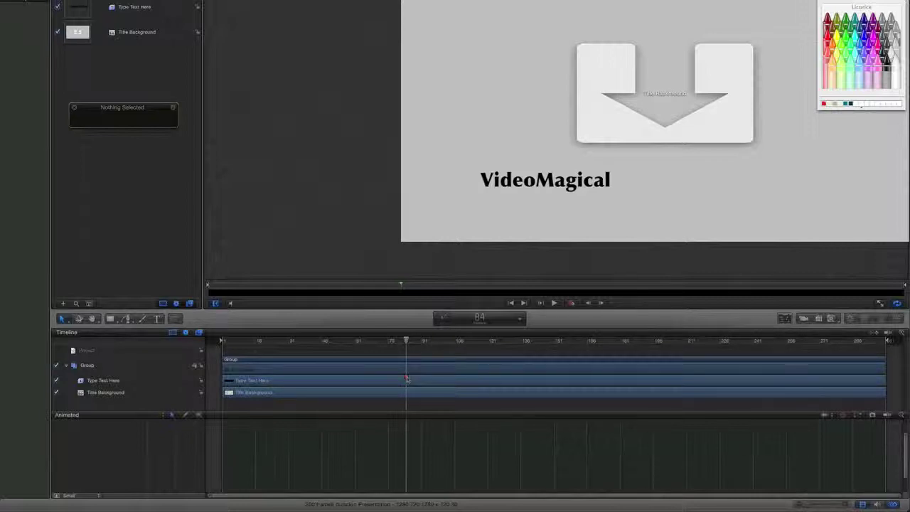
pyautogui.press('t')
pyautogui.click(468, 233)
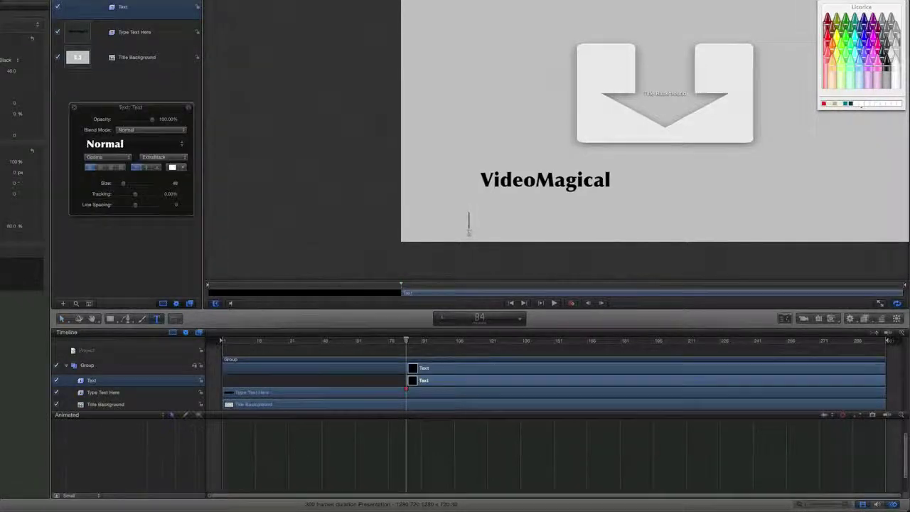
pyautogui.write('Making Yo')
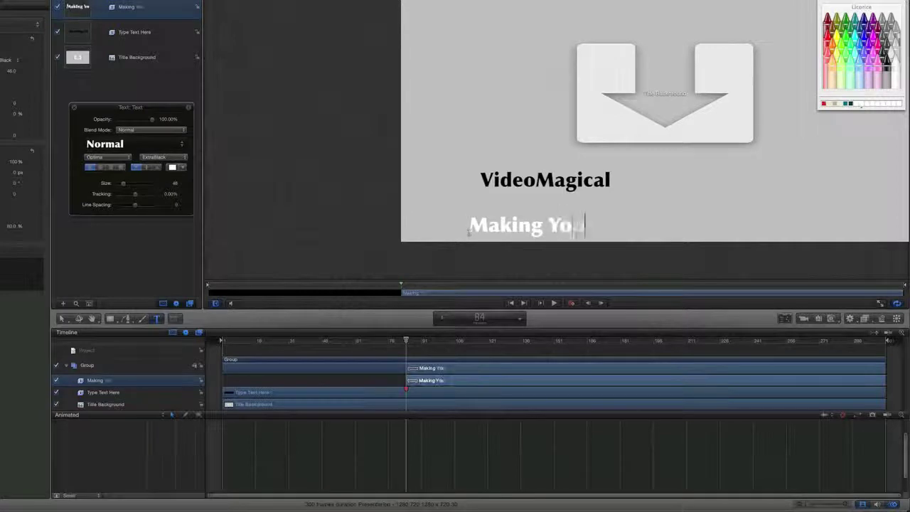
pyautogui.write('uTube Video')
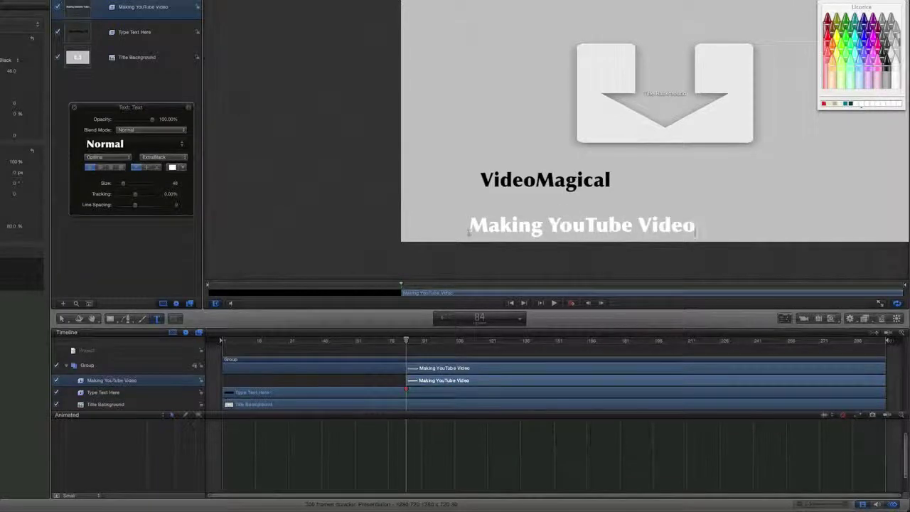
pyautogui.press('Escape')
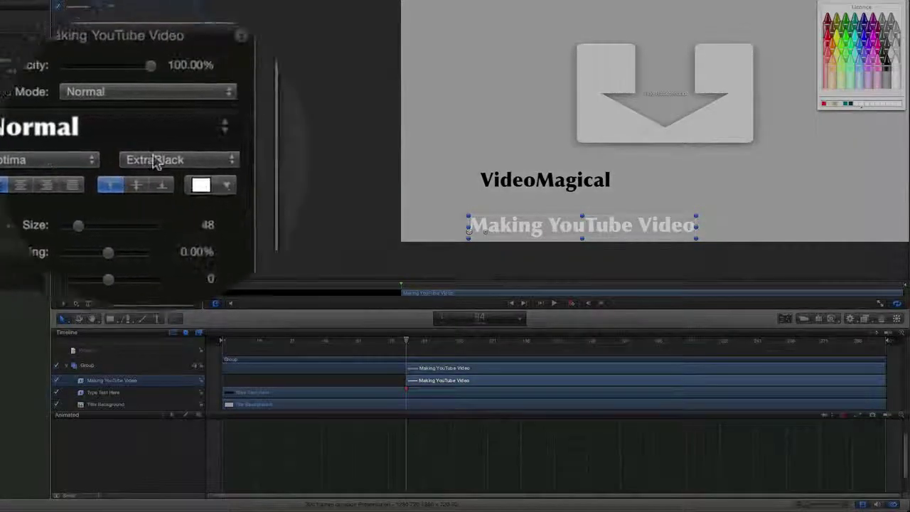
# - Set the Making YouTube Video text to the Regular font style at size 31
pyautogui.click(155, 157)
pyautogui.click(151, 141)
pyautogui.click(150, 124)
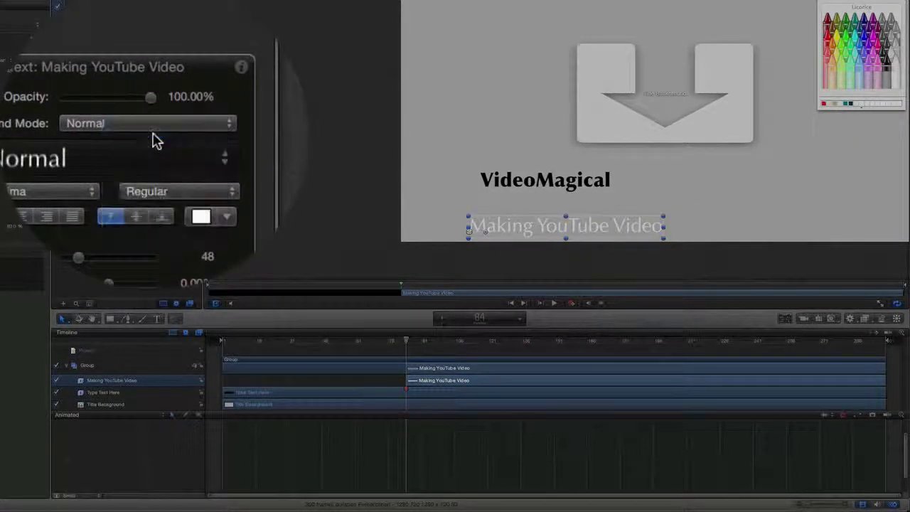
pyautogui.moveTo(122, 189); pyautogui.dragTo(121, 186)
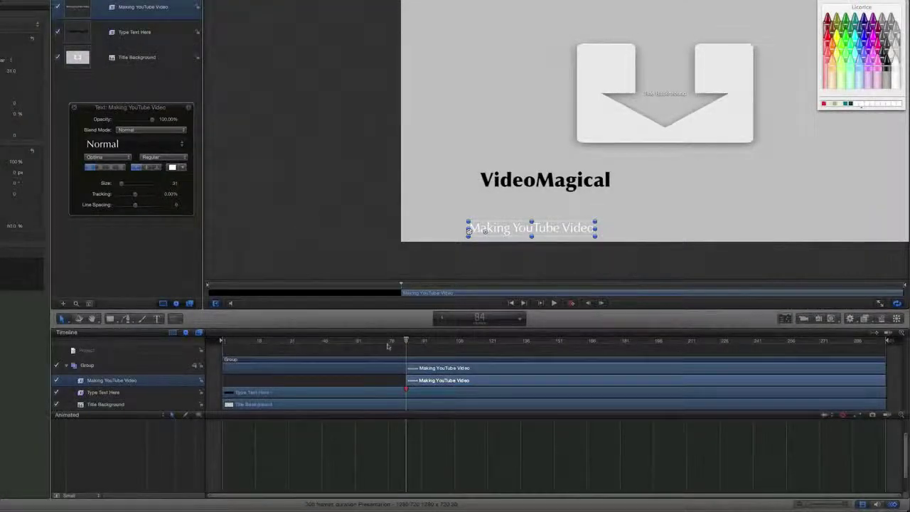
# - At frame 39, place the Making YouTube Video text below the canvas and keyframe its position and an opacity of 17.32%
pyautogui.moveTo(405, 342); pyautogui.dragTo(307, 371)
pyautogui.moveTo(555, 229); pyautogui.dragTo(557, 256)
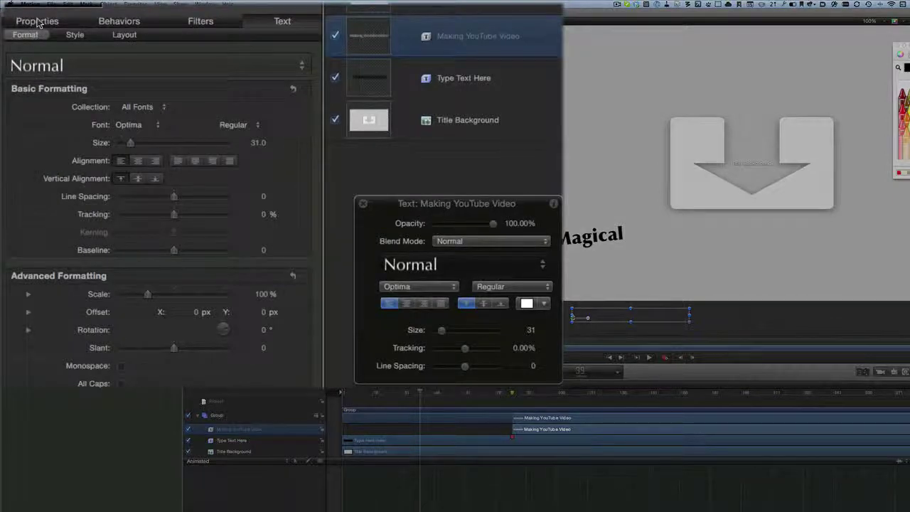
pyautogui.click(37, 21)
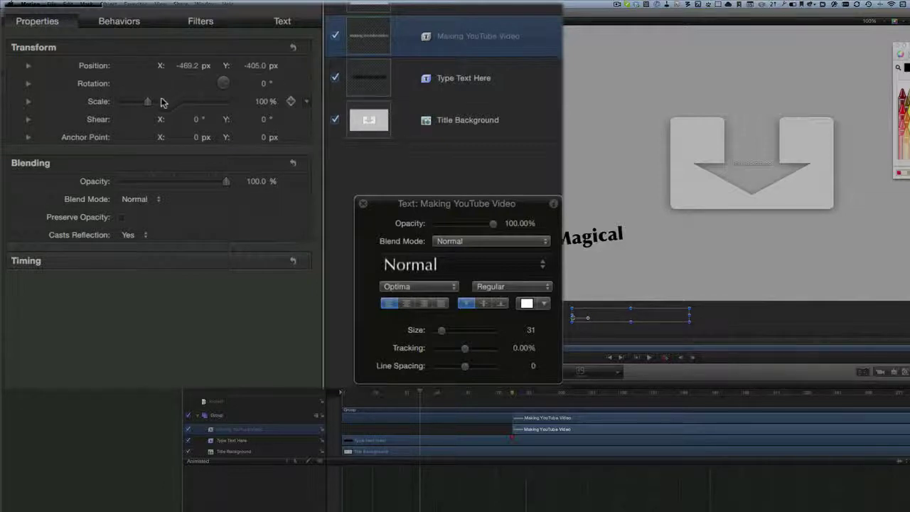
pyautogui.click(139, 181)
pyautogui.click(290, 181)
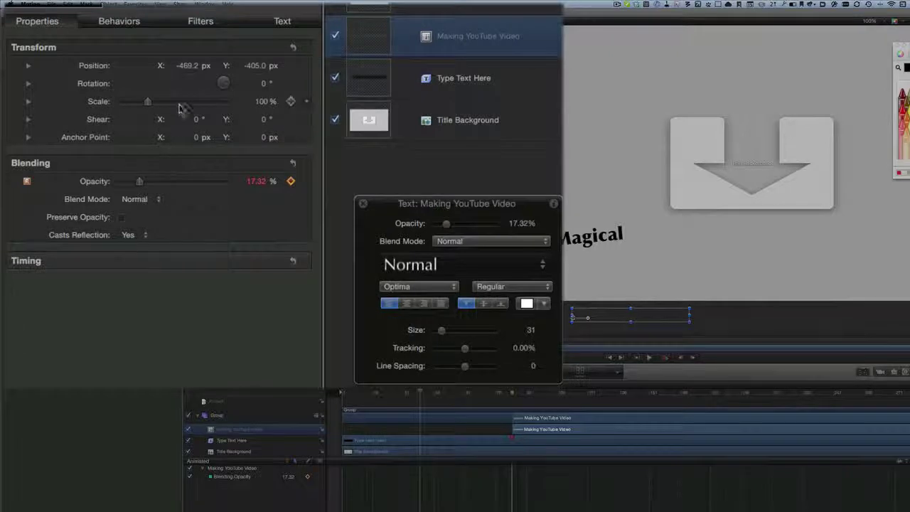
pyautogui.click(291, 65)
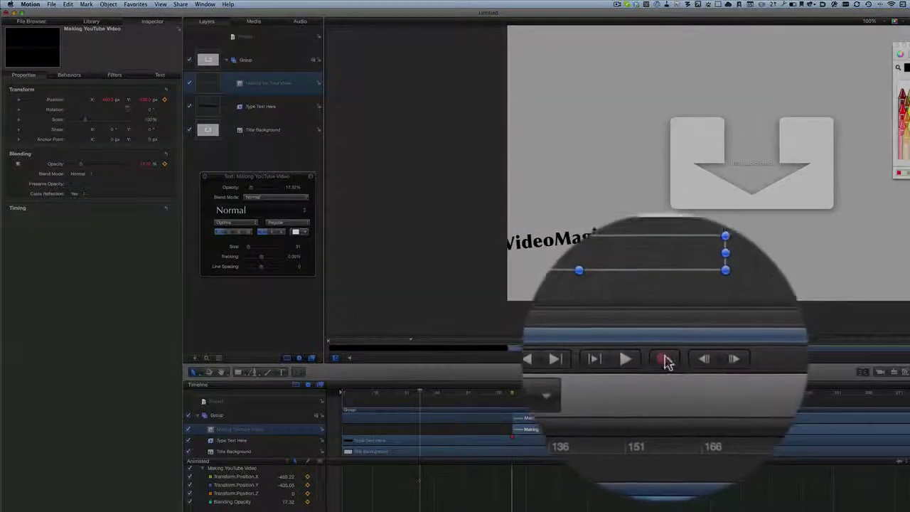
# - Record keyframes at frame 84 that move the Making YouTube Video text just under VideoMagical and raise its opacity to 100%
pyautogui.click(663, 352)
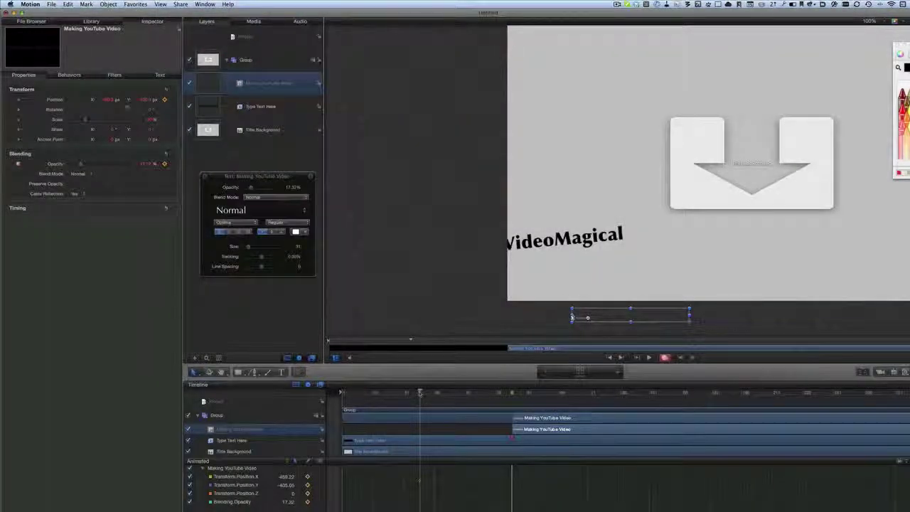
pyautogui.click(510, 392)
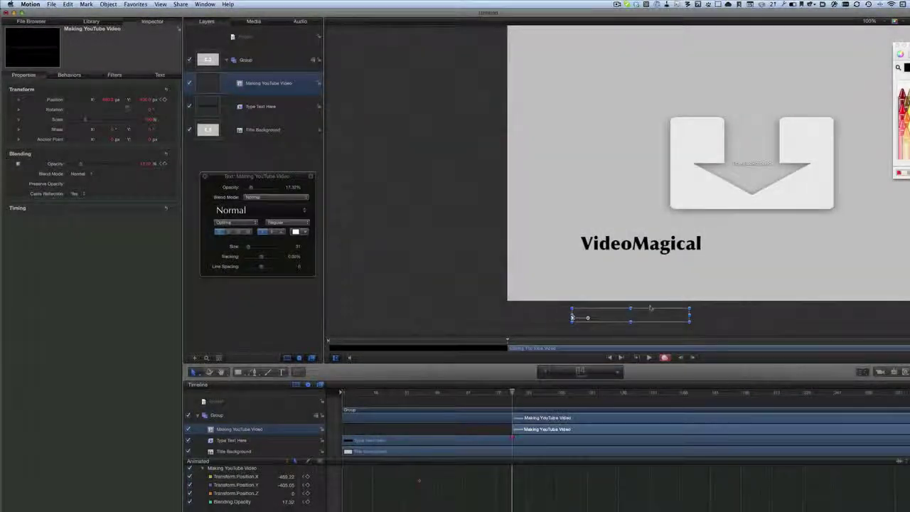
pyautogui.moveTo(627, 319)
pyautogui.mouseDown()
pyautogui.moveTo(650, 281)
pyautogui.moveTo(674, 267)
pyautogui.mouseUp()
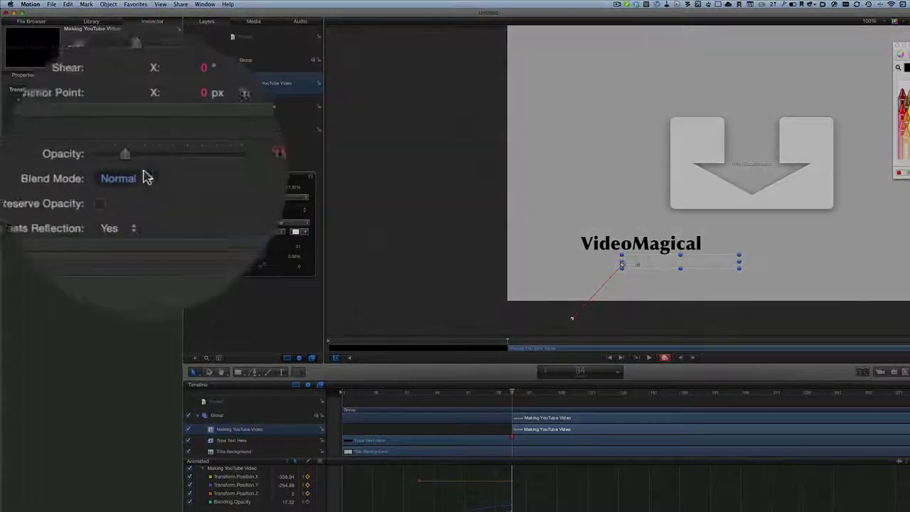
pyautogui.moveTo(142, 171); pyautogui.dragTo(146, 167)
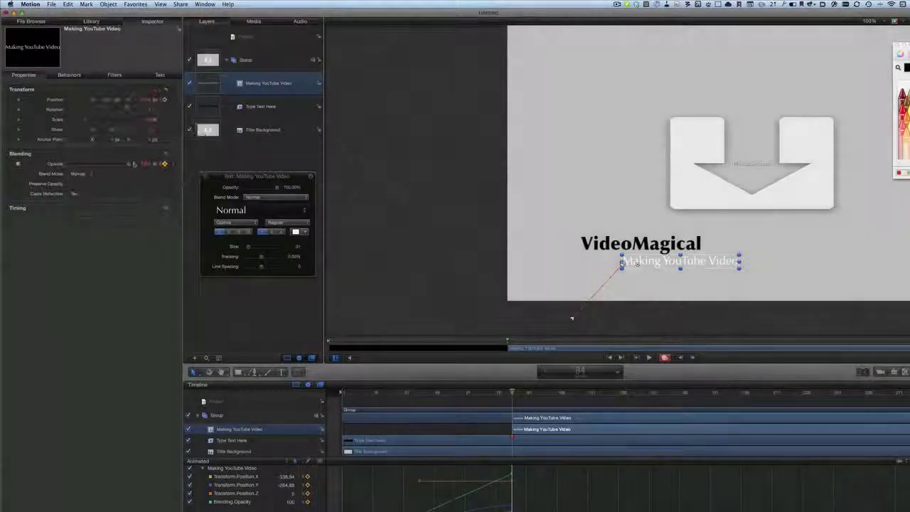
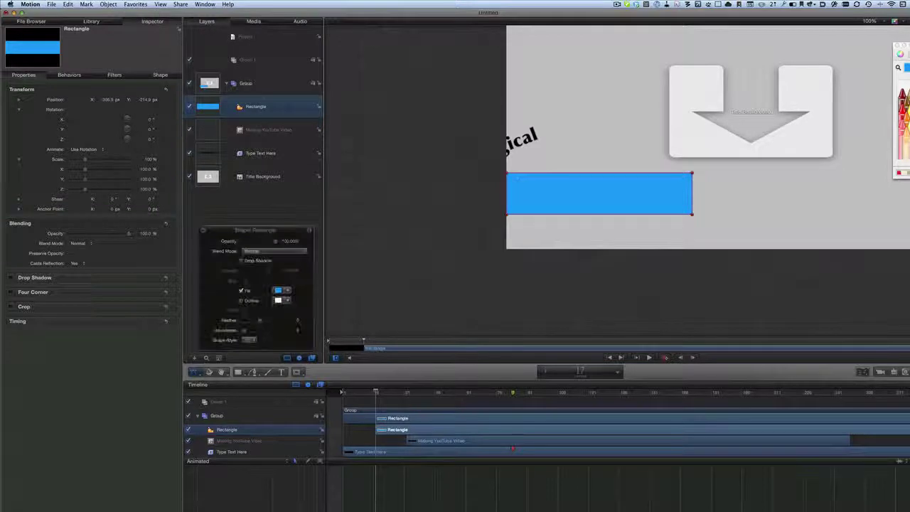
# - Reshape the blue rectangle's corners into a banner that widens and slants at its right end, covering both text lines
pyautogui.moveTo(506, 172); pyautogui.dragTo(507, 208)
pyautogui.moveTo(690, 172); pyautogui.dragTo(709, 173)
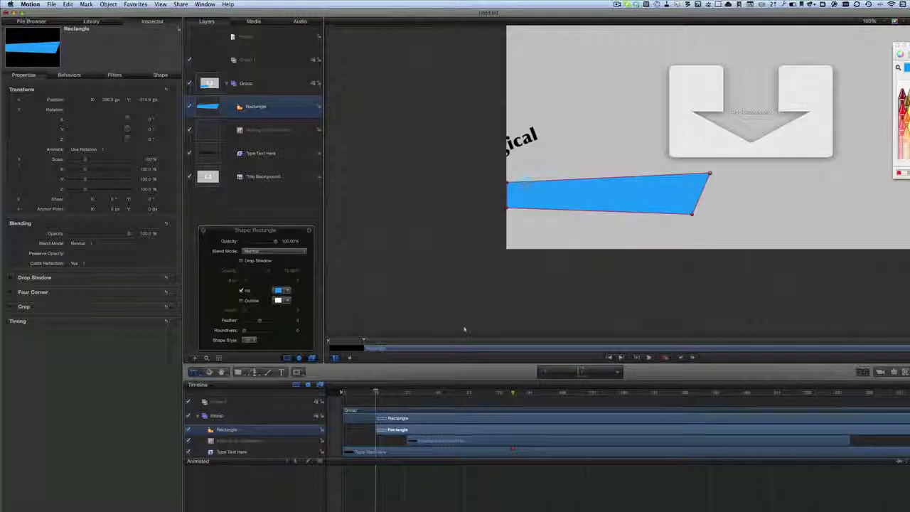
pyautogui.moveTo(363, 341); pyautogui.dragTo(507, 341)
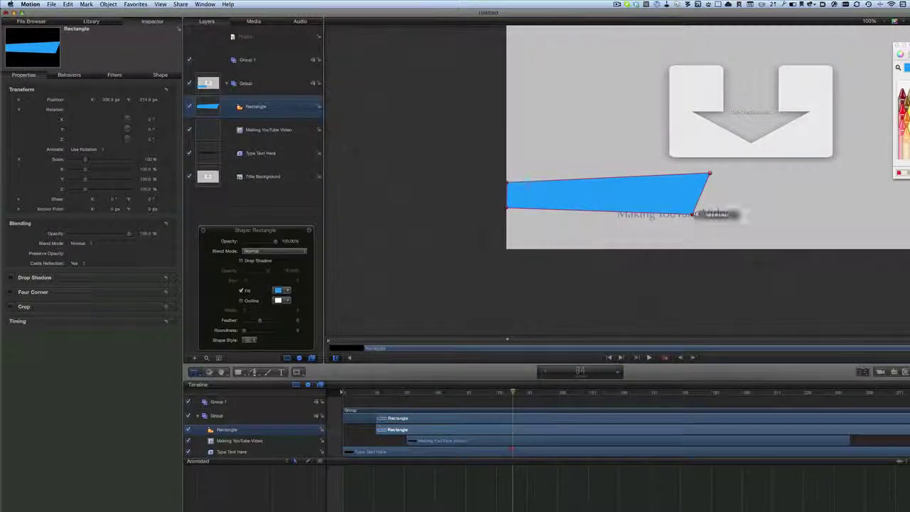
pyautogui.moveTo(690, 214); pyautogui.dragTo(736, 225)
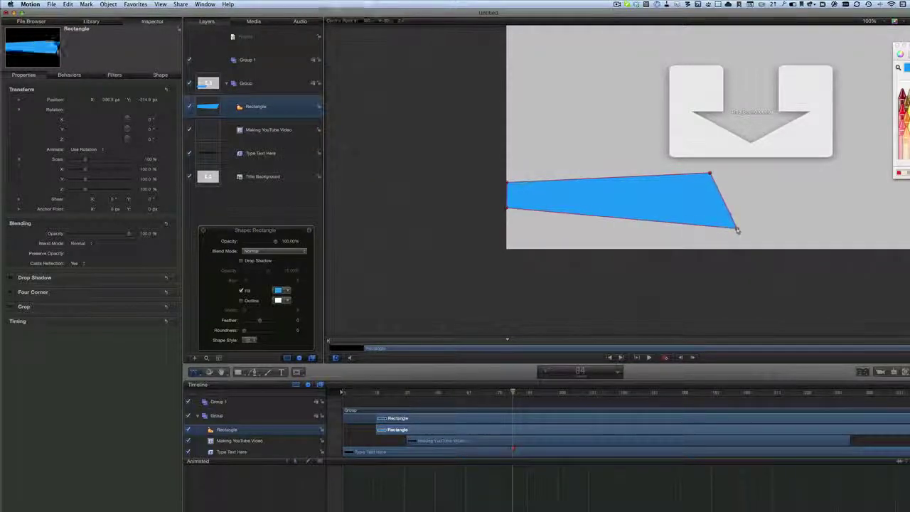
pyautogui.moveTo(711, 173); pyautogui.dragTo(757, 176)
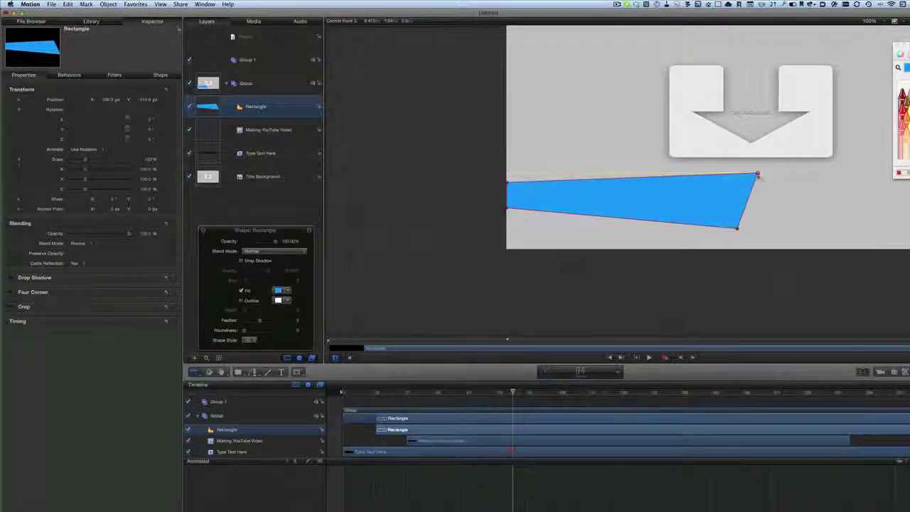
pyautogui.moveTo(507, 209); pyautogui.dragTo(507, 214)
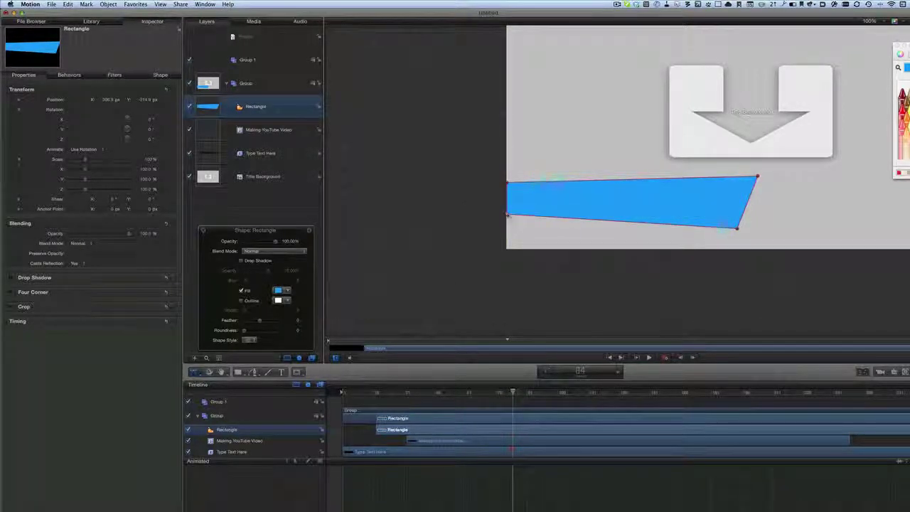
# - Place the Rectangle layer beneath both text layers and keyframe its position, scale and opacity at frame 84
pyautogui.moveTo(256, 106); pyautogui.dragTo(273, 167)
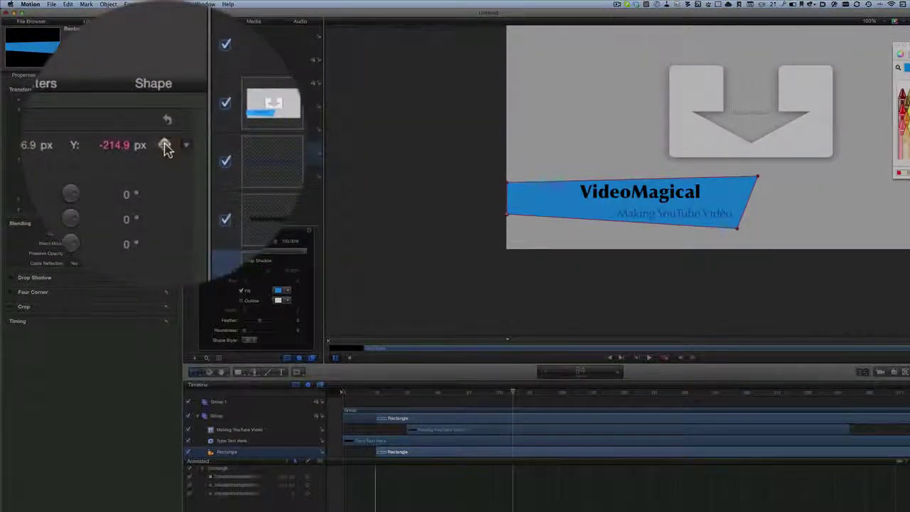
pyautogui.click(164, 146)
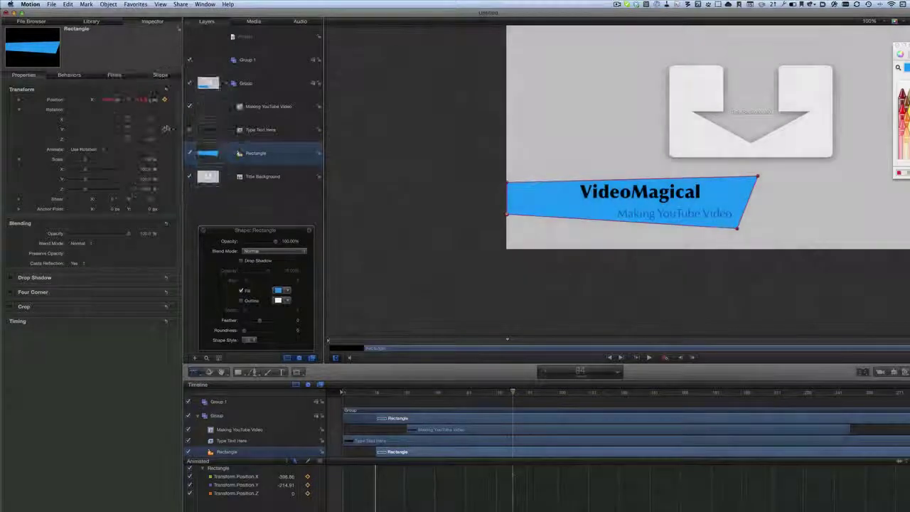
pyautogui.click(165, 159)
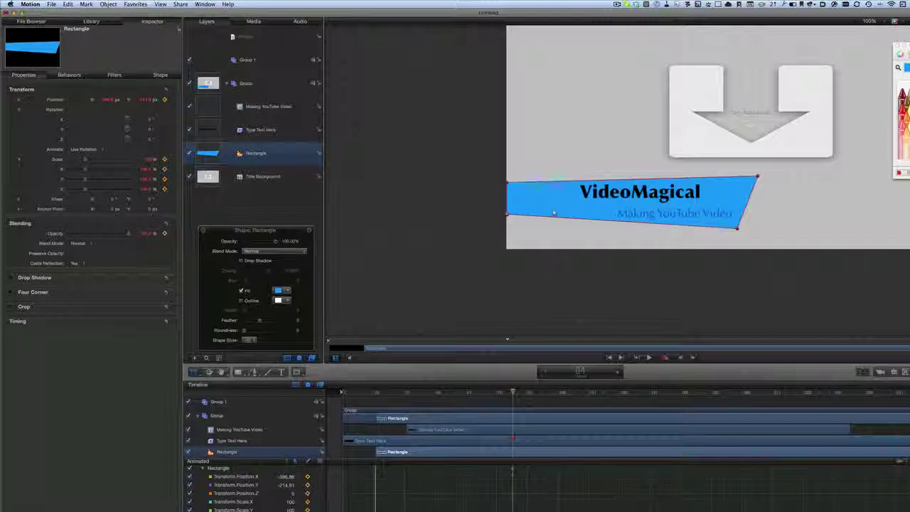
# - At frame 37, turn on keyframe recording and move the blue banner straight down below the canvas
pyautogui.moveTo(511, 392); pyautogui.dragTo(422, 393)
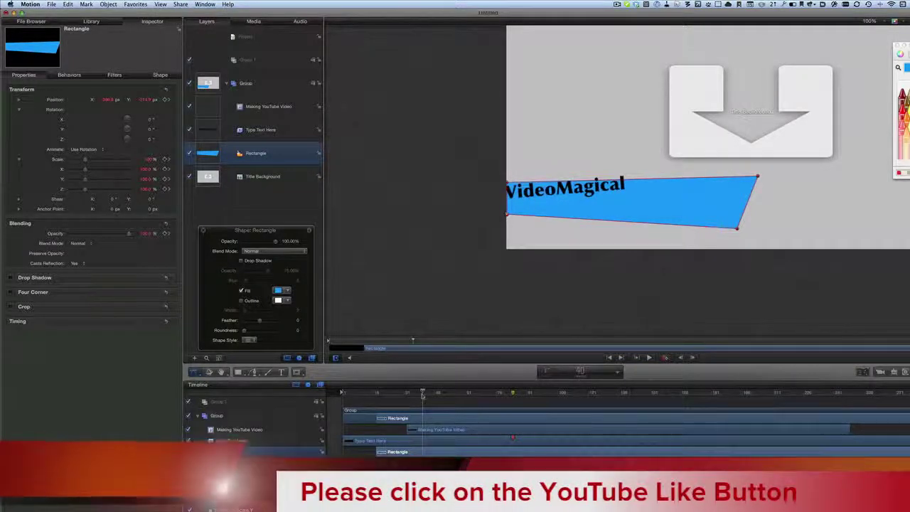
pyautogui.moveTo(422, 392); pyautogui.dragTo(418, 393)
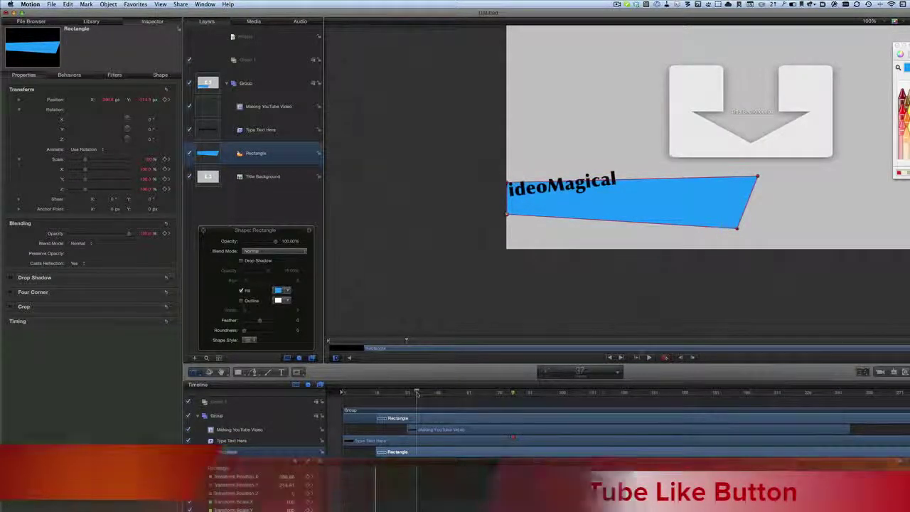
pyautogui.click(665, 357)
pyautogui.moveTo(632, 213); pyautogui.dragTo(632, 287)
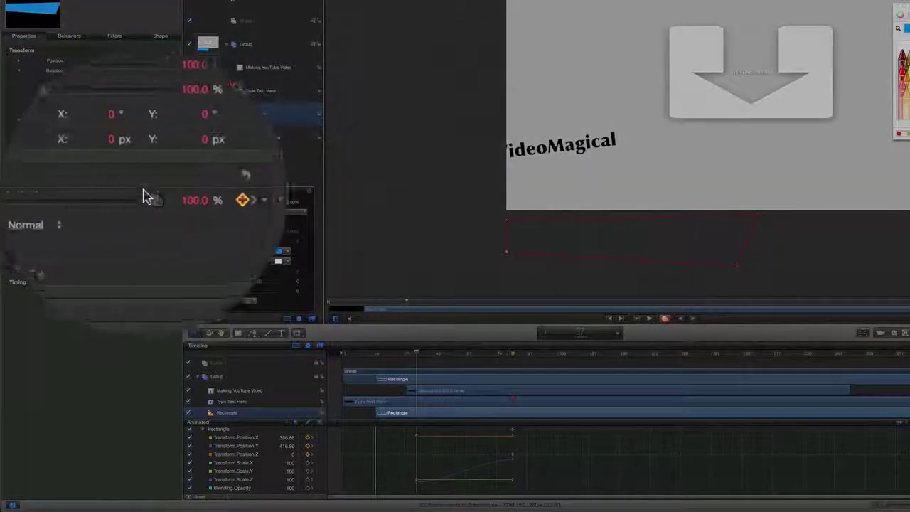
# - Lower the banner's opacity to about 48% and its Y scale to about 39% at frame 37, and play the animation
pyautogui.moveTo(142, 196); pyautogui.dragTo(147, 204)
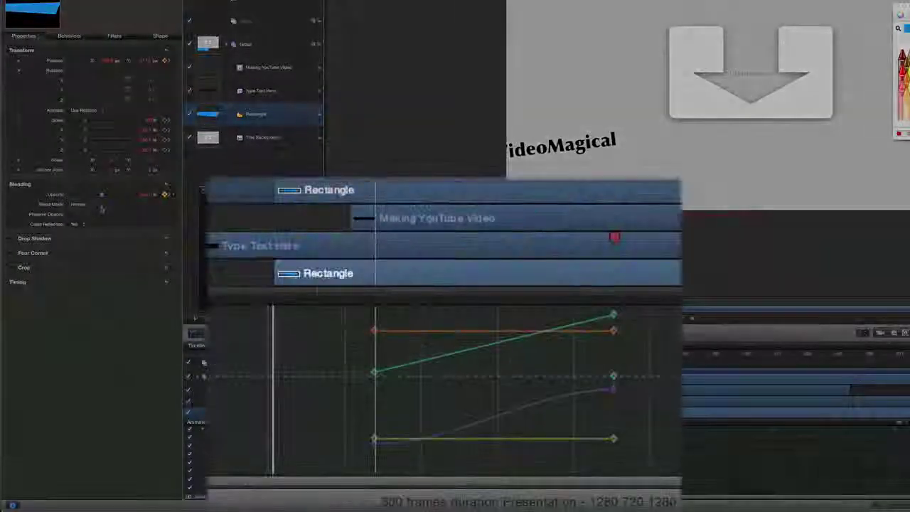
pyautogui.moveTo(100, 209); pyautogui.dragTo(99, 209)
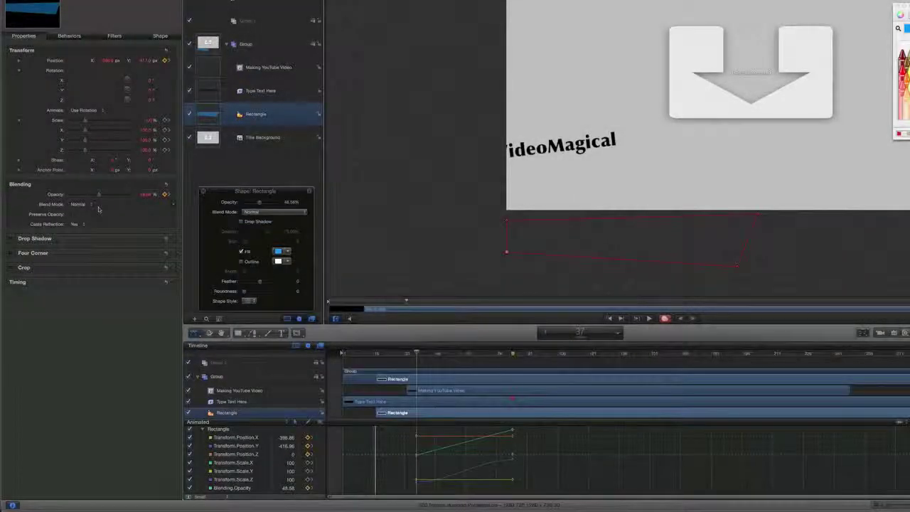
pyautogui.moveTo(146, 139); pyautogui.dragTo(131, 72)
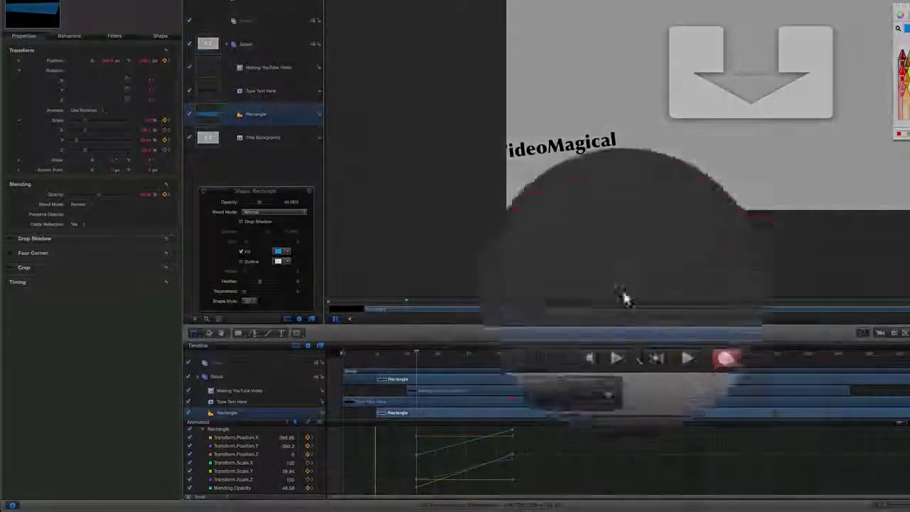
pyautogui.press('space')
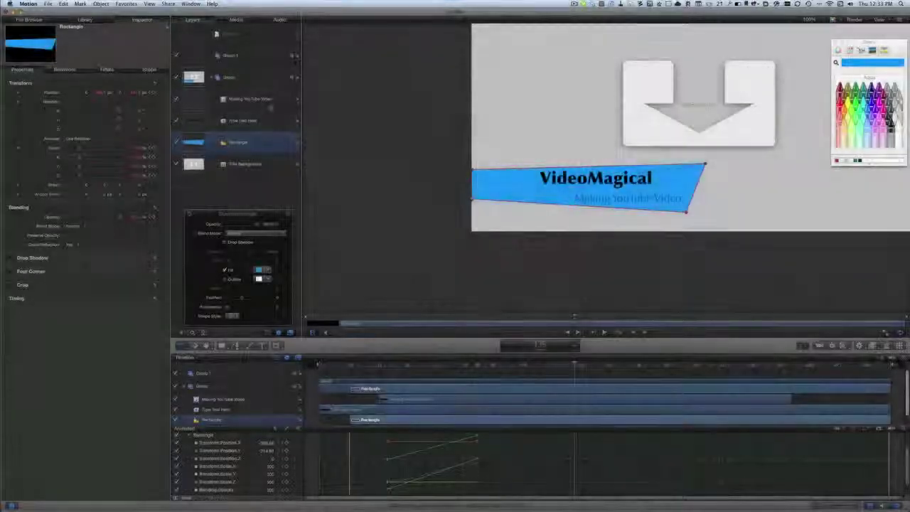
# - Publish the title as VideoMagical Lower third in the Bumper/Opener category, with a new VideoMagical theme and a saved preview movie
pyautogui.click(48, 5)
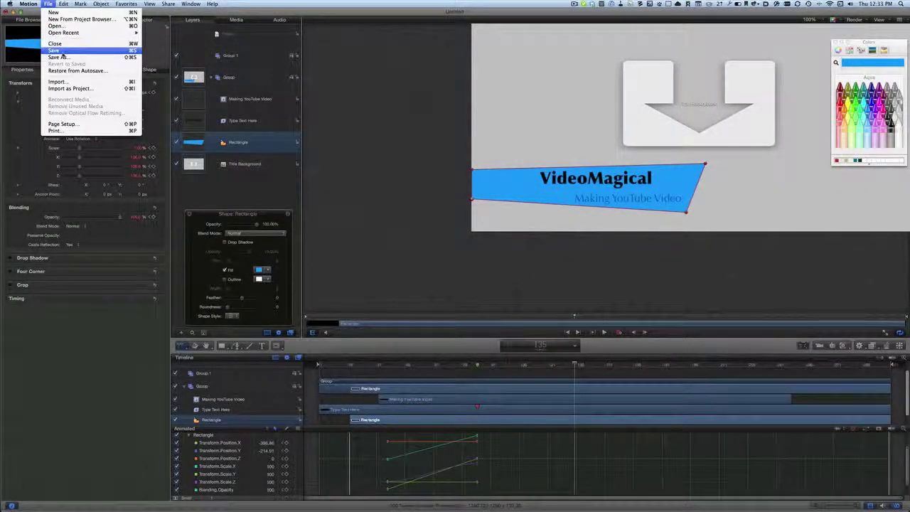
pyautogui.click(57, 52)
pyautogui.write('VideoMagical Lower third')
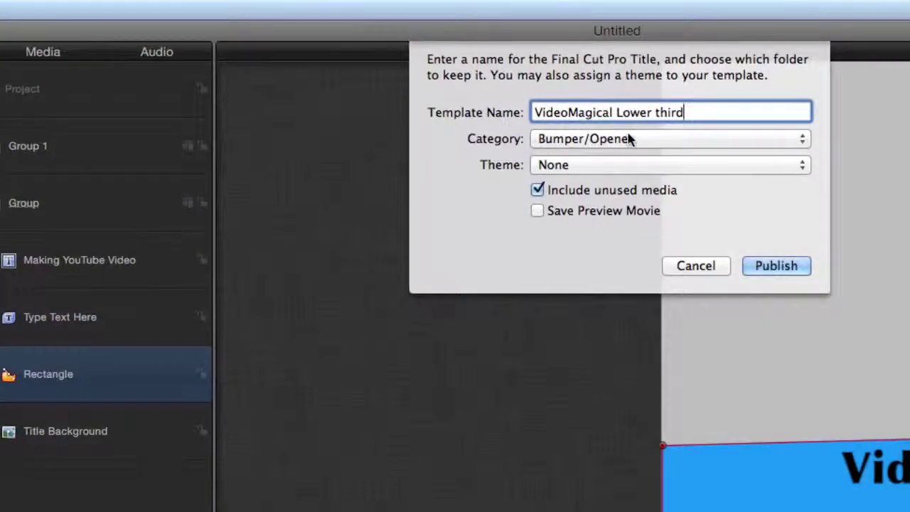
pyautogui.click(632, 171)
pyautogui.click(590, 218)
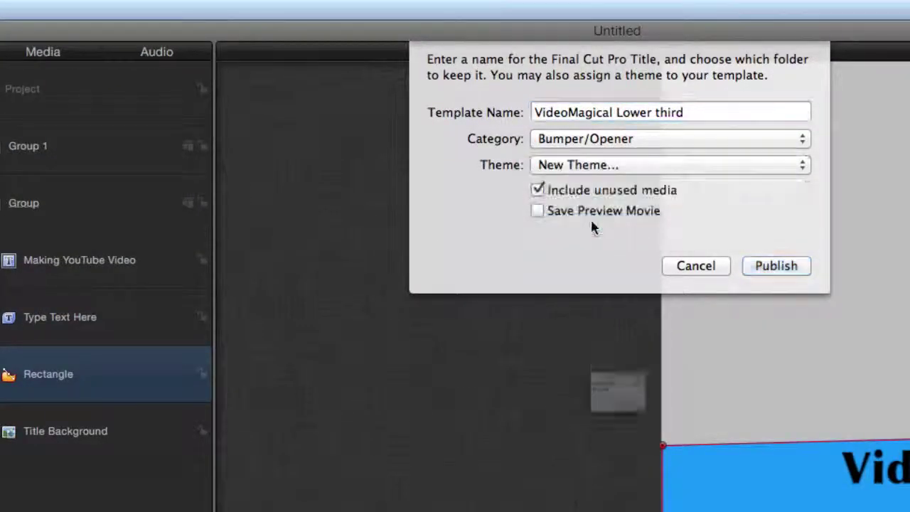
pyautogui.write('VideoMagical')
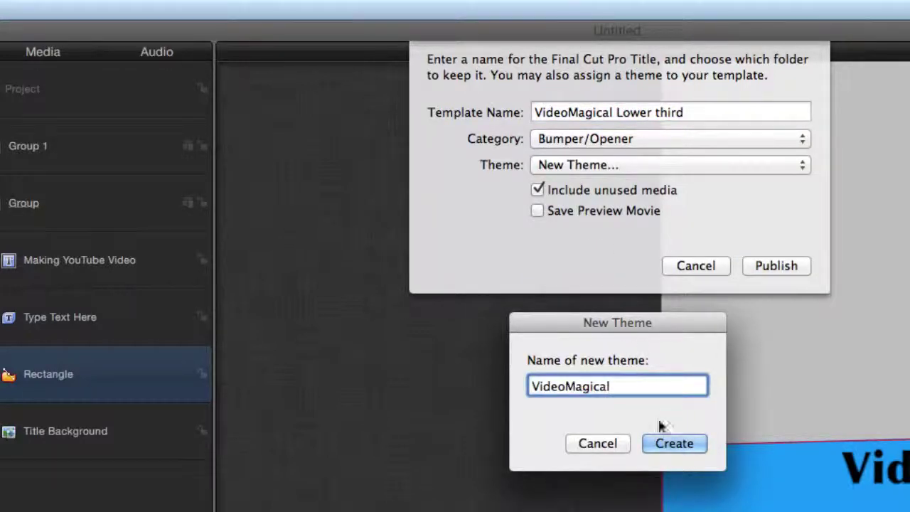
pyautogui.click(670, 443)
pyautogui.click(537, 211)
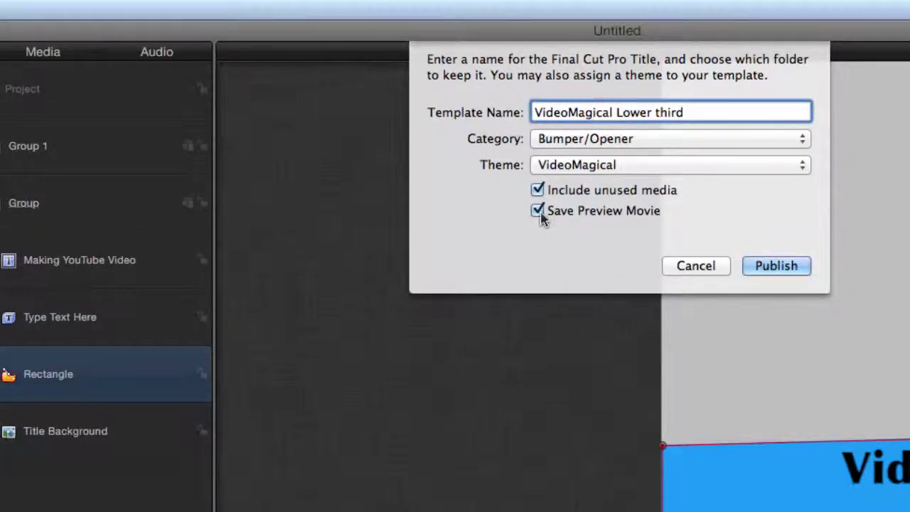
pyautogui.click(763, 266)
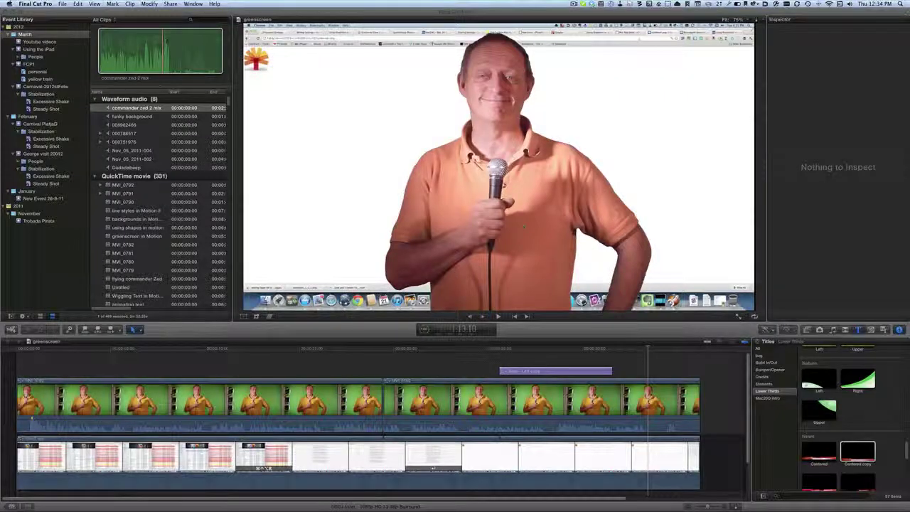
# - In Final Cut Pro, replace the existing lower-third title in the timeline with VideoMagical Lower third from the VideoMagical theme
pyautogui.press('Delete')
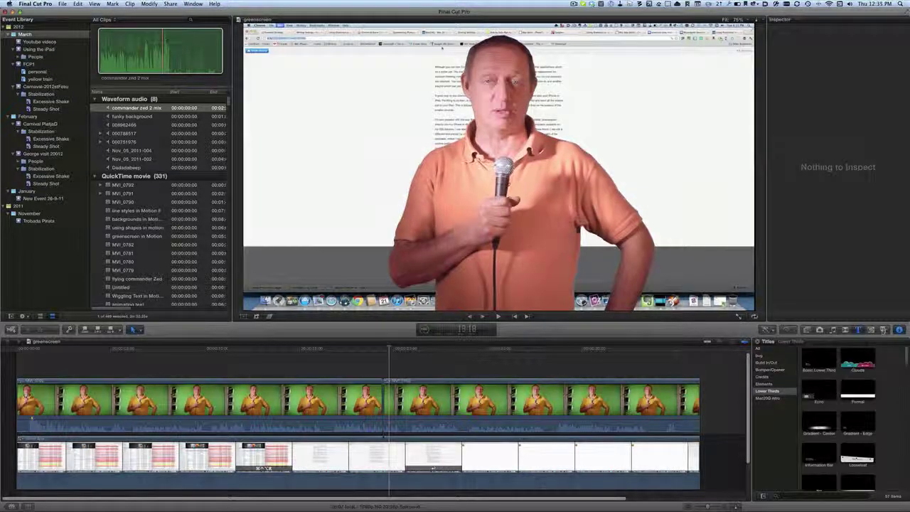
pyautogui.click(885, 329)
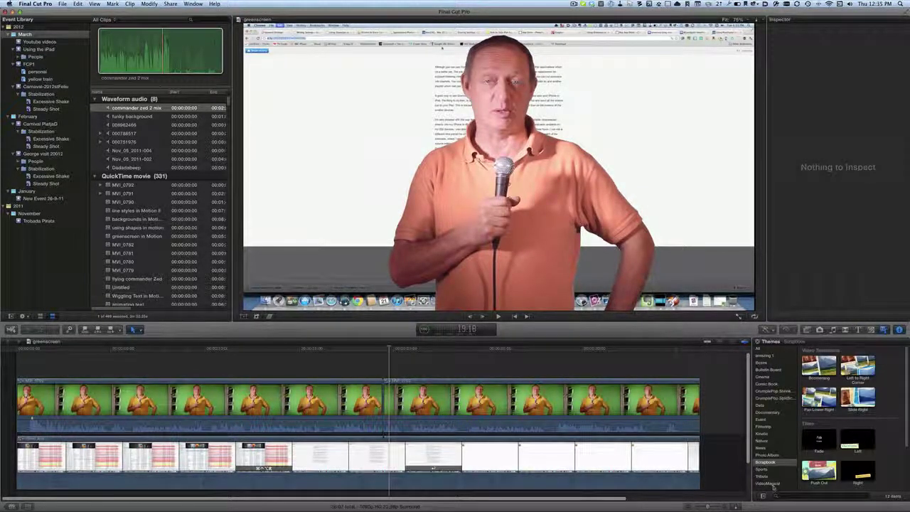
pyautogui.click(768, 483)
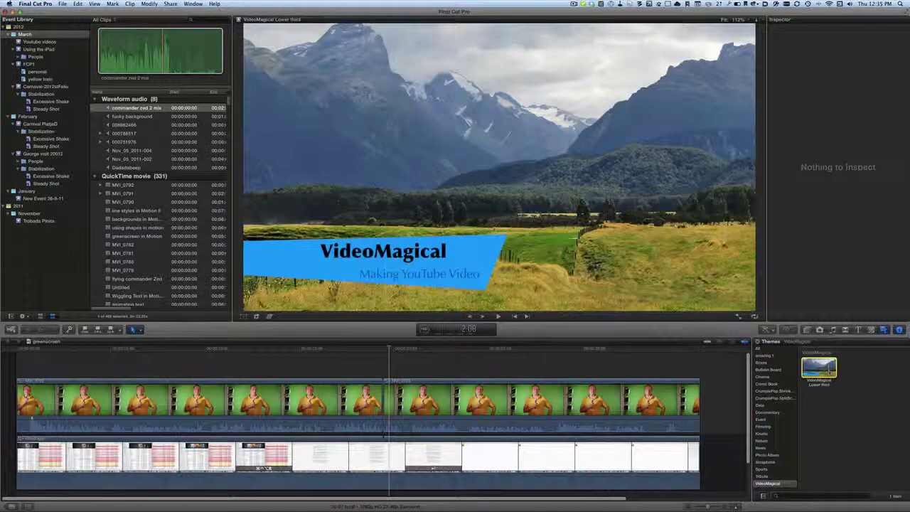
pyautogui.press('q')
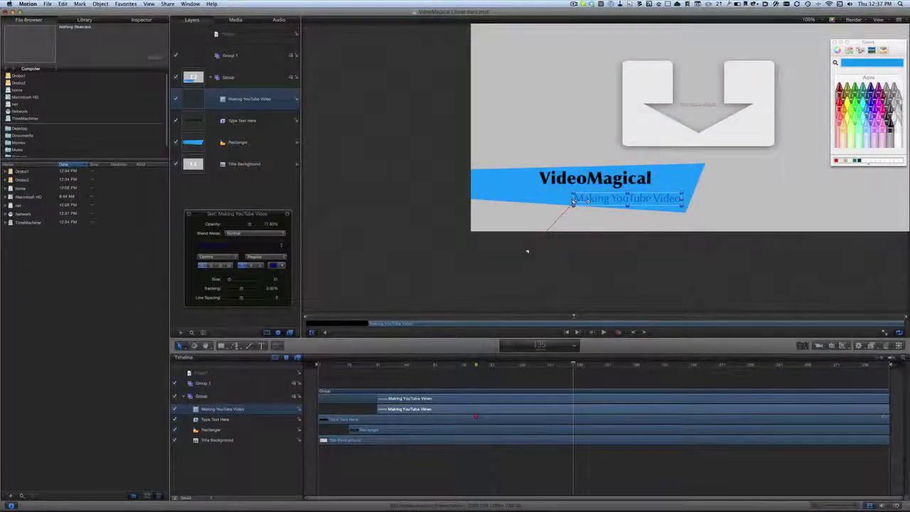
# - In Motion, apply the Fade In/Fade Out behavior to the Group and set its fade-in to 0 frames
pyautogui.click(380, 392)
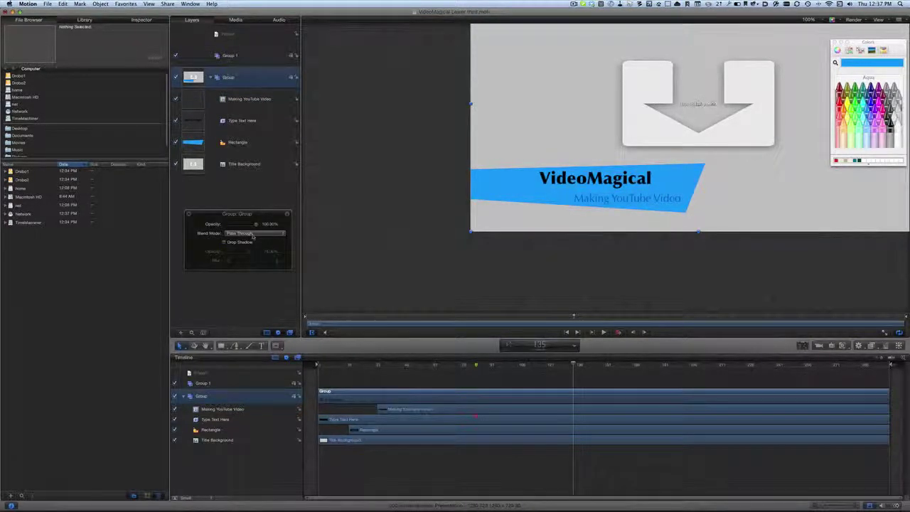
pyautogui.click(85, 19)
pyautogui.click(121, 86)
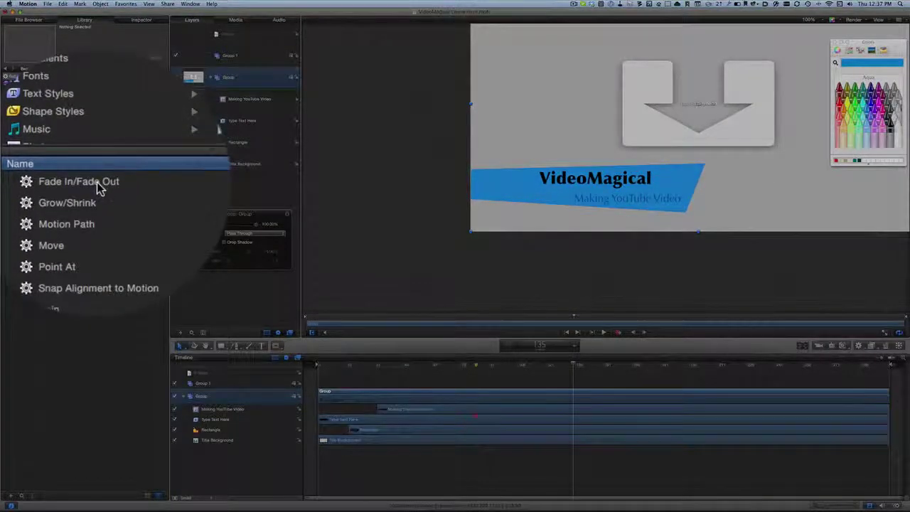
pyautogui.click(99, 185)
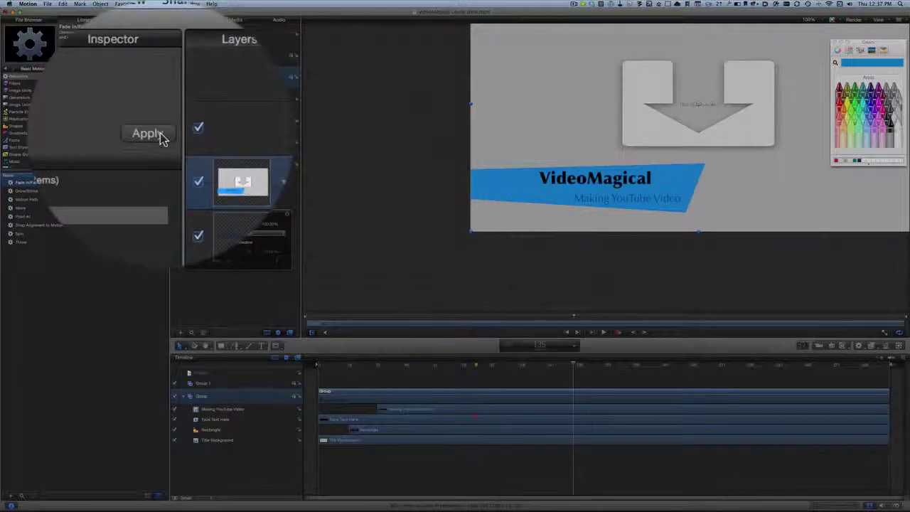
pyautogui.click(162, 139)
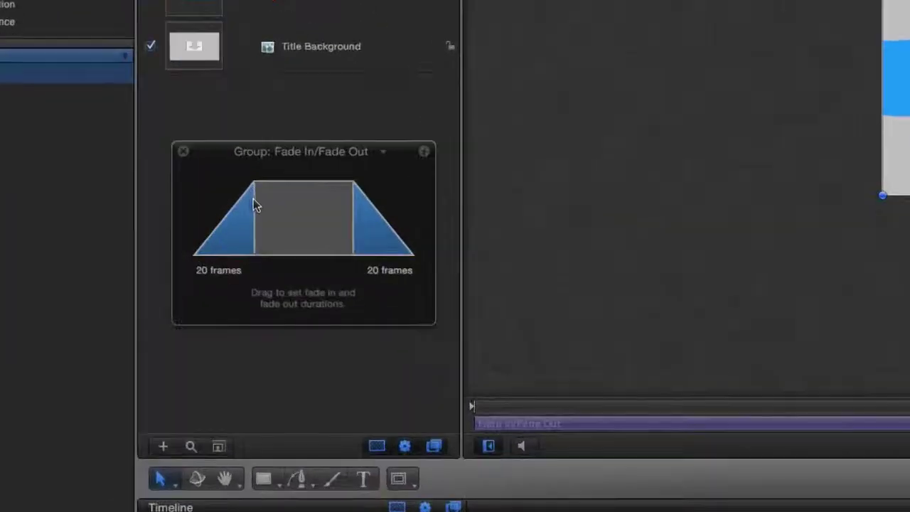
pyautogui.moveTo(254, 201); pyautogui.dragTo(197, 213)
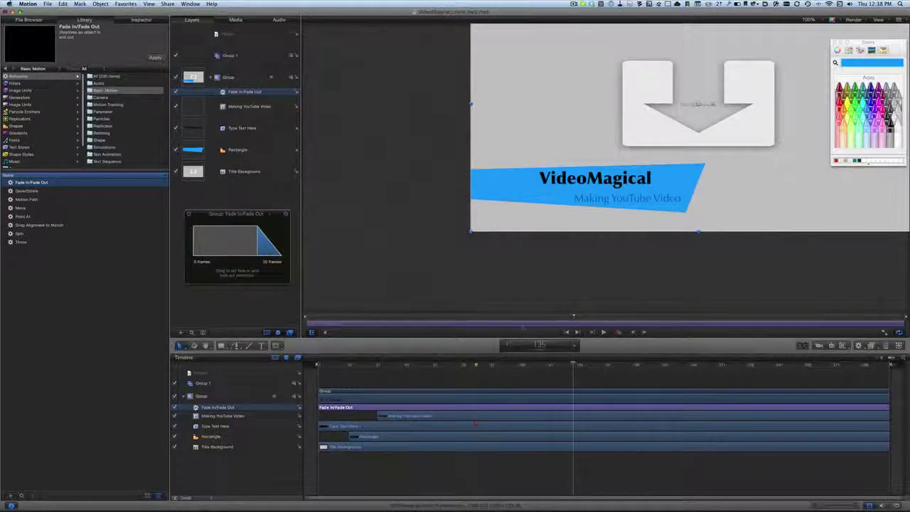
# - Play the title animation, save the updated template and close the project
pyautogui.press('space')
pyautogui.click(47, 3)
pyautogui.click(60, 51)
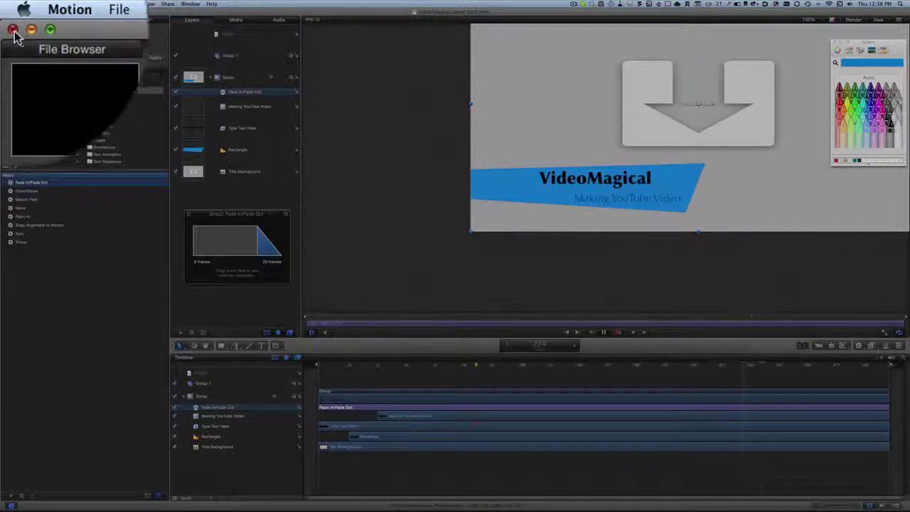
pyautogui.click(13, 30)
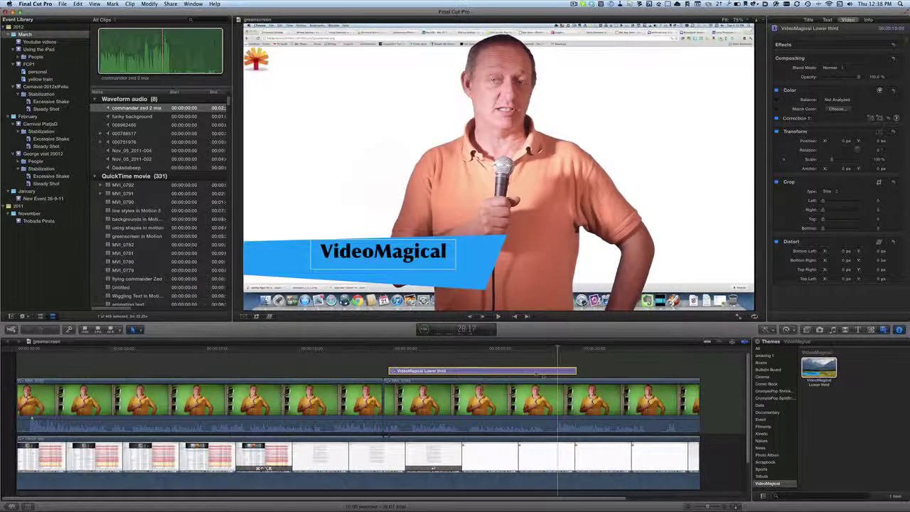
# - In Final Cut Pro, delete the old VideoMagical Lower third clip from the timeline and preview the updated title in the VideoMagical theme
pyautogui.press('Delete')
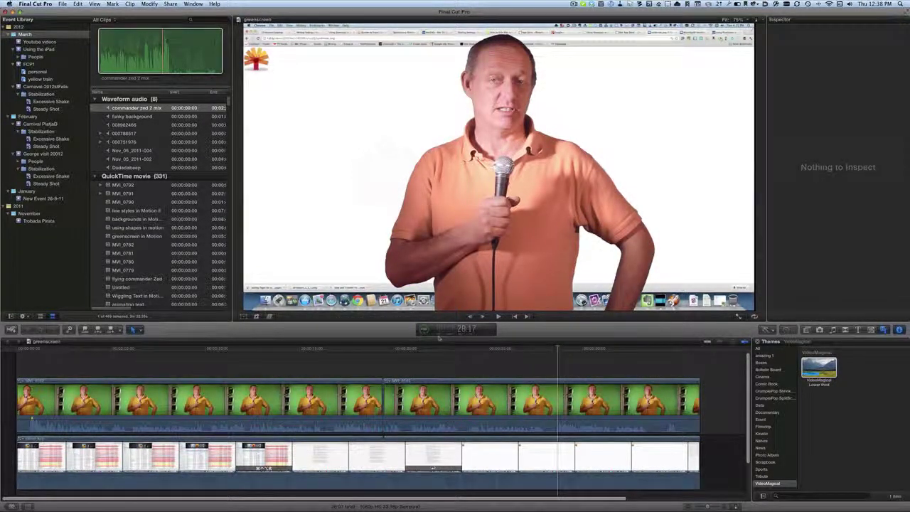
pyautogui.click(158, 348)
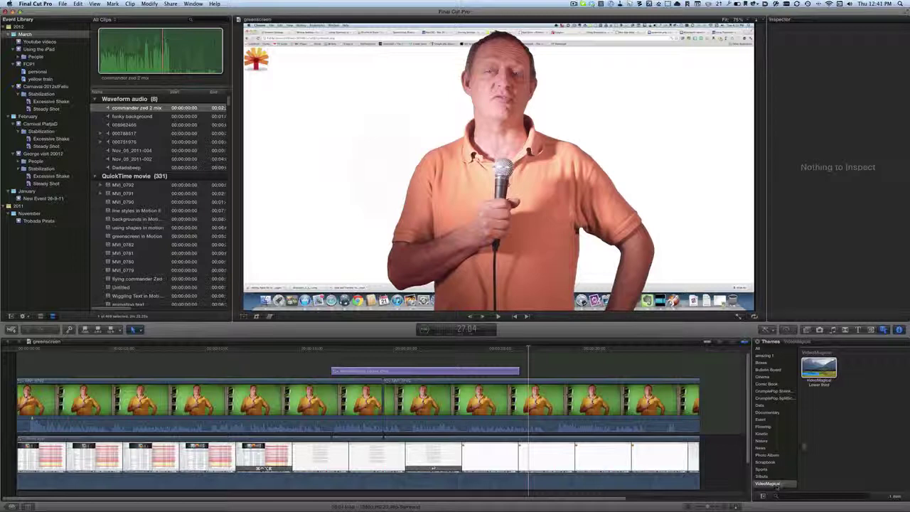
pyautogui.click(832, 378)
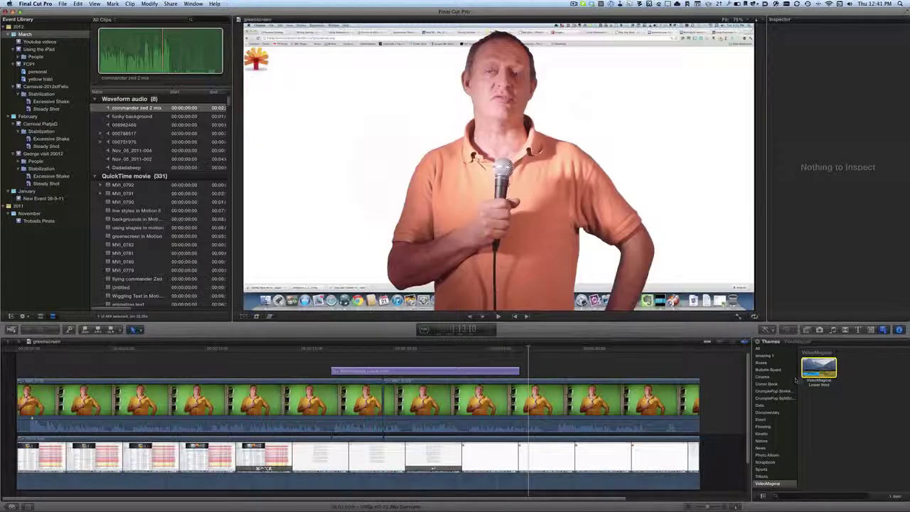
pyautogui.click(818, 368)
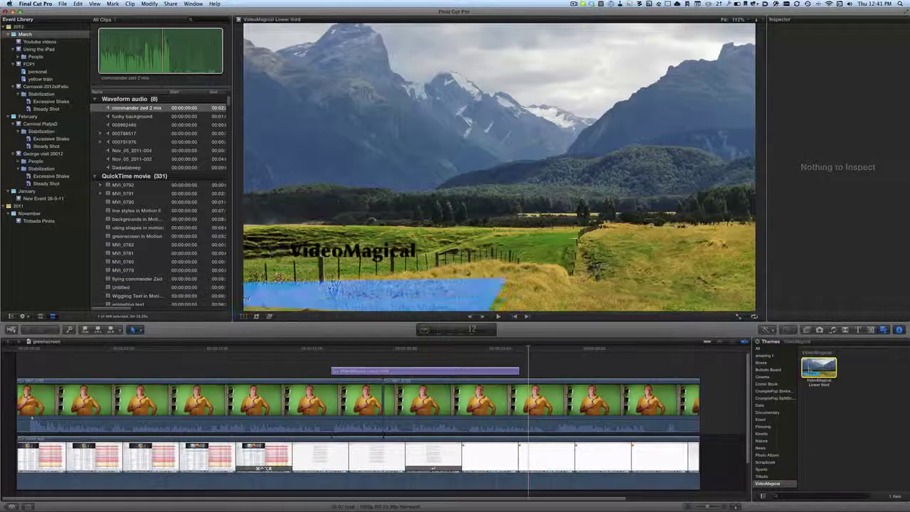